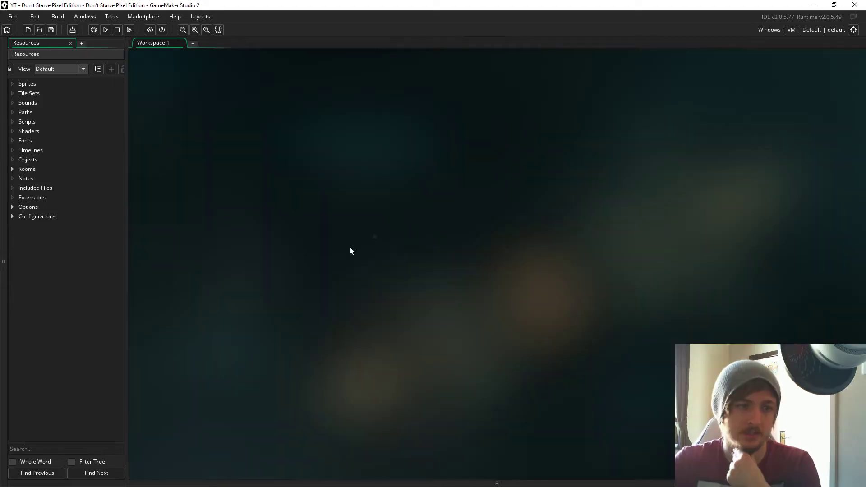
Rename the existing room0 room as rm_world
{"action": "left_click", "coordinate": [13, 168]}
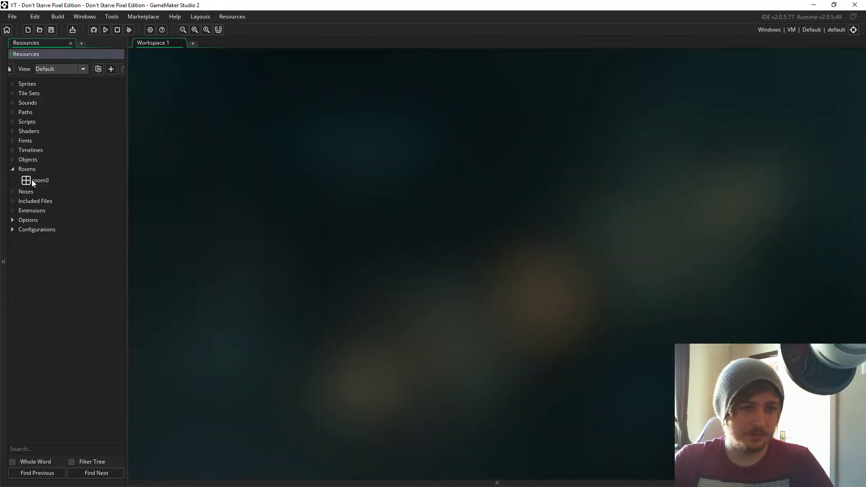
{"action": "right_click", "coordinate": [32, 180]}
{"action": "left_click", "coordinate": [45, 247]}
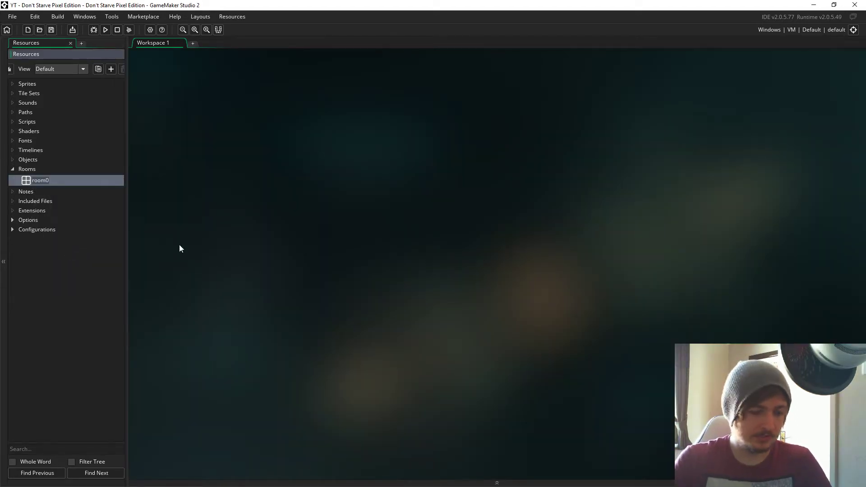
{"action": "type", "text": "rm_world"}
{"action": "key", "text": "Return"}
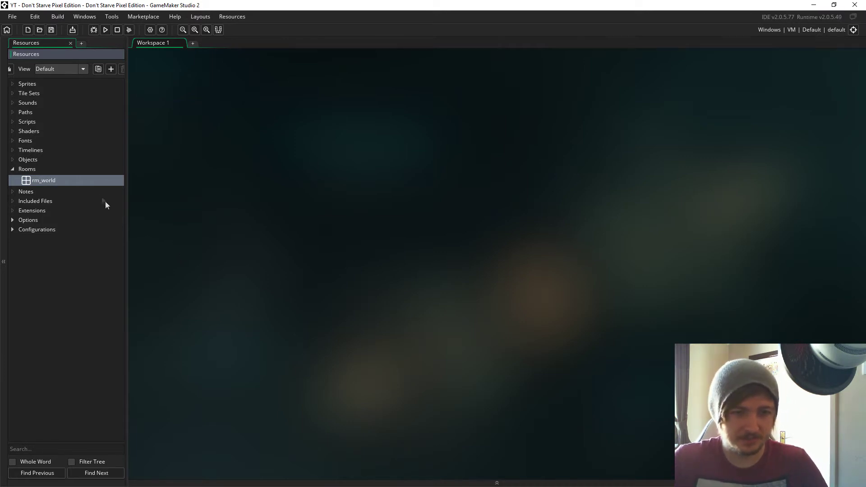
Set the rm_world room's size to 12800 wide by 7200 high and open its creation code
{"action": "double_click", "coordinate": [96, 182]}
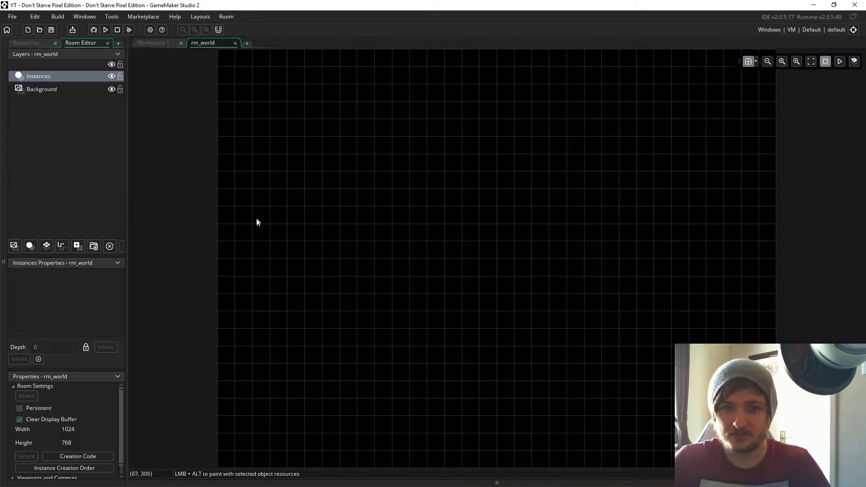
{"action": "left_click", "coordinate": [75, 428]}
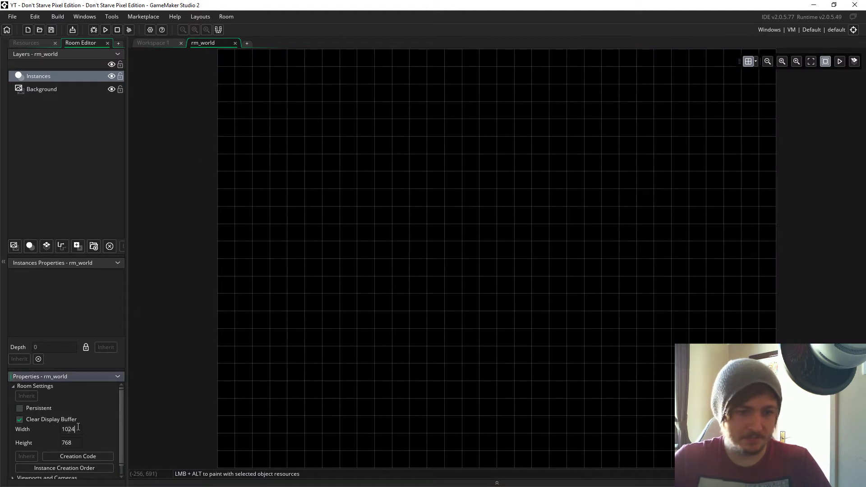
{"action": "type", "text": "12800"}
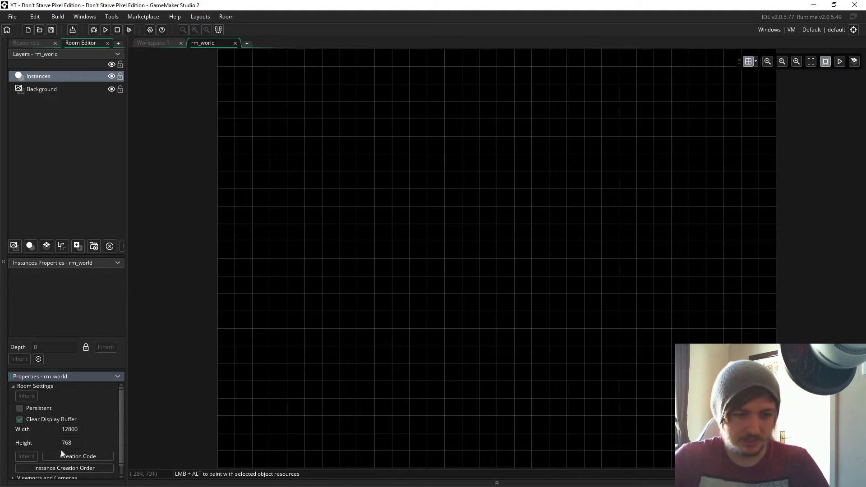
{"action": "key", "text": "Tab"}
{"action": "type", "text": "7200"}
{"action": "left_click", "coordinate": [84, 456]}
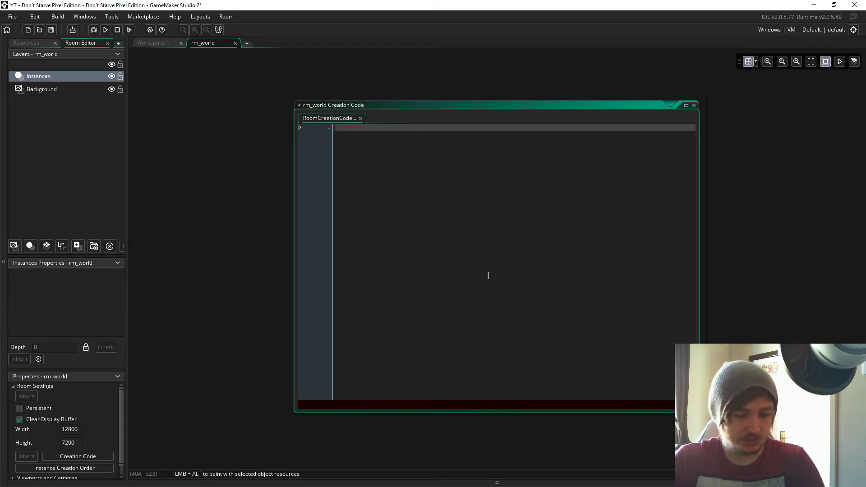
{"action": "type", "text": "enum play"}
{"action": "key", "text": "BackSpace"}
{"action": "key", "text": "BackSpace"}
{"action": "key", "text": "BackSpace"}
{"action": "key", "text": "BackSpace"}
{"action": "key", "text": "BackSpace"}
{"action": "key", "text": "BackSpace"}
{"action": "key", "text": "BackSpace"}
{"action": "key", "text": "BackSpace"}
{"action": "key", "text": "BackSpace"}
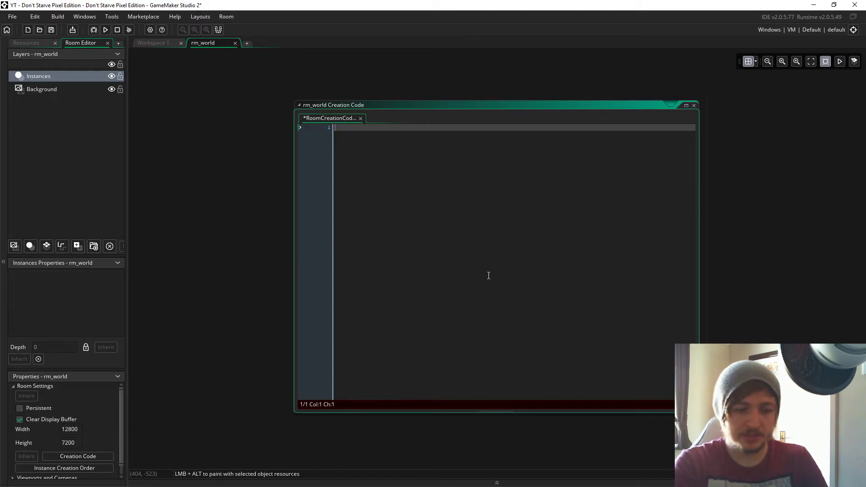
Declare an enum named player_state in the room creation code, with an opening brace on the following line
{"action": "type", "text": "enum"}
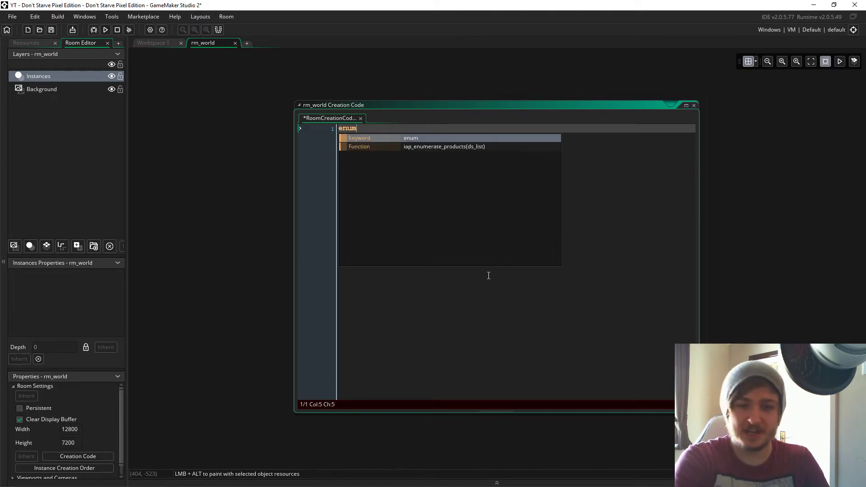
{"action": "scroll", "coordinate": [489, 275], "scroll_direction": "up", "scroll_amount": 1, "text": "ctrl"}
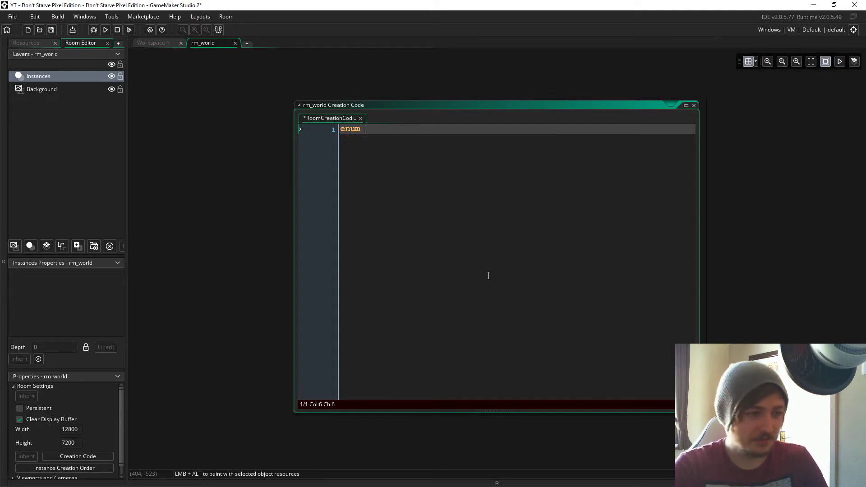
{"action": "type", "text": "player_s"}
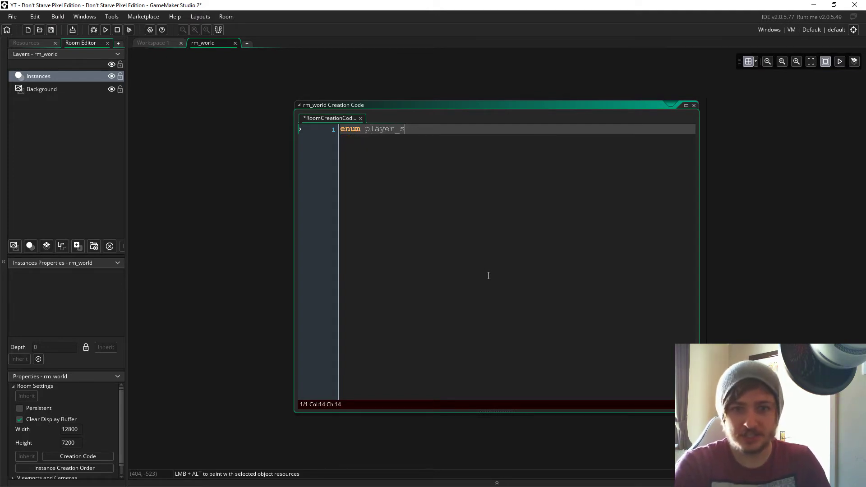
{"action": "type", "text": "tate"}
{"action": "key", "text": "Return"}
{"action": "key", "text": "Return"}
{"action": "key", "text": "Up"}
{"action": "type", "text": "{"}
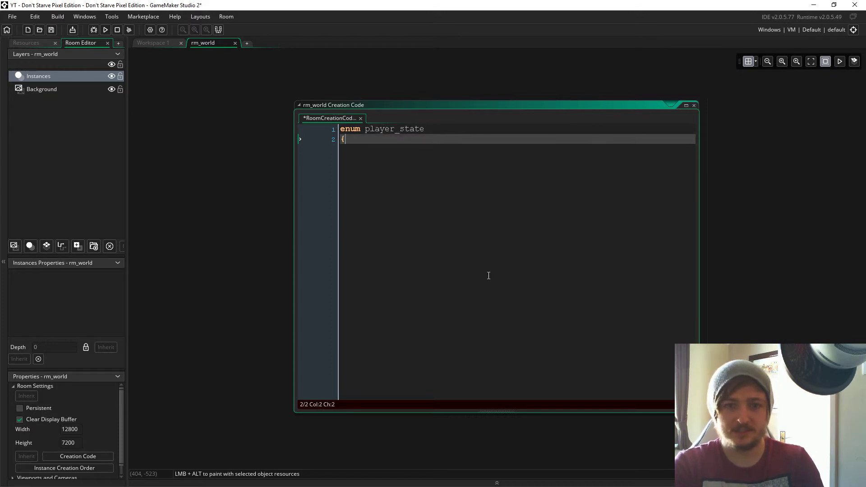
Add the entry "controls," to the player_state enum and close it with a brace
{"action": "key", "text": "Down"}
{"action": "key", "text": "Return"}
{"action": "type", "text": "}"}
{"action": "key", "text": "Up"}
{"action": "type", "text": "controls"}
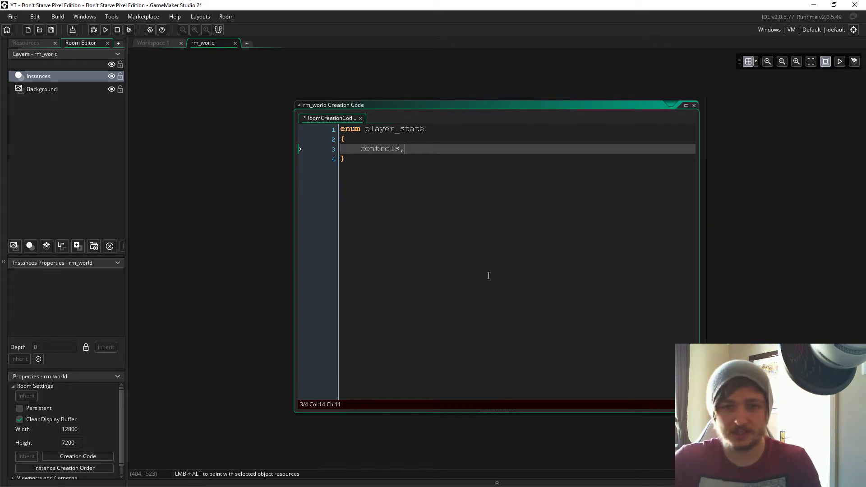
{"action": "type", "text": ","}
{"action": "left_click", "coordinate": [488, 276]}
{"action": "left_click", "coordinate": [493, 140]}
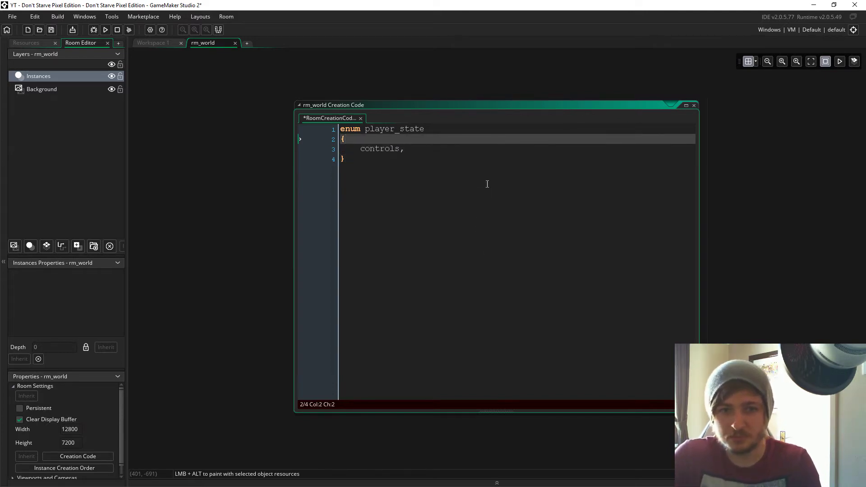
{"action": "left_click", "coordinate": [418, 214]}
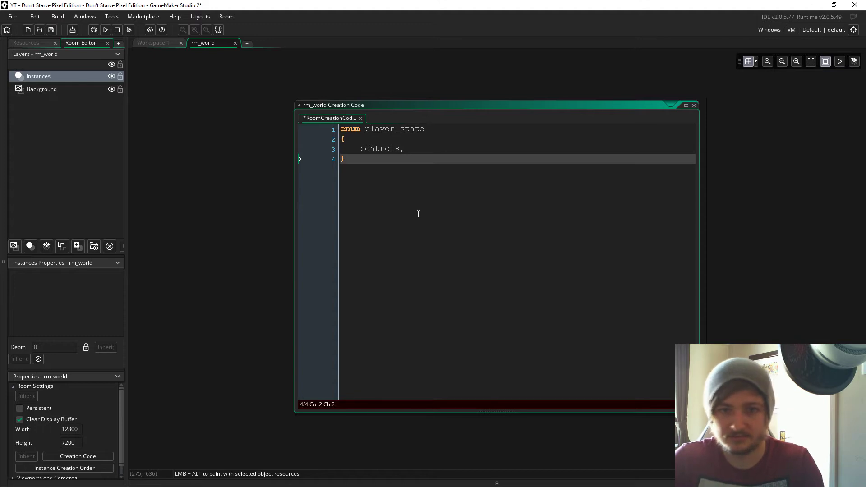
Create a new object in the project resources and name it obj_rupert
{"action": "left_click", "coordinate": [153, 44]}
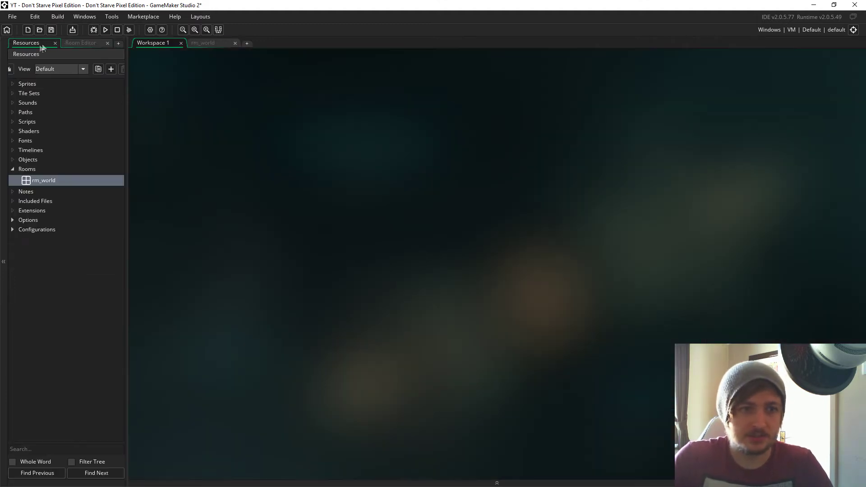
{"action": "right_click", "coordinate": [38, 159]}
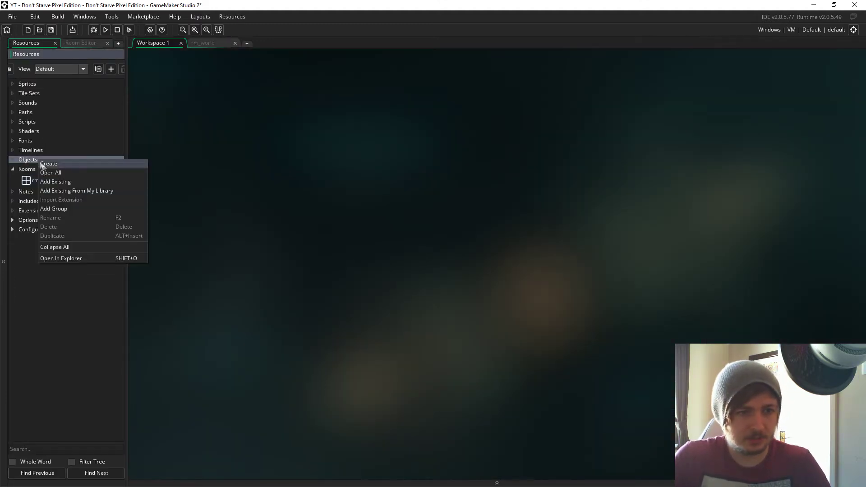
{"action": "left_click", "coordinate": [43, 164]}
{"action": "type", "text": "obj"}
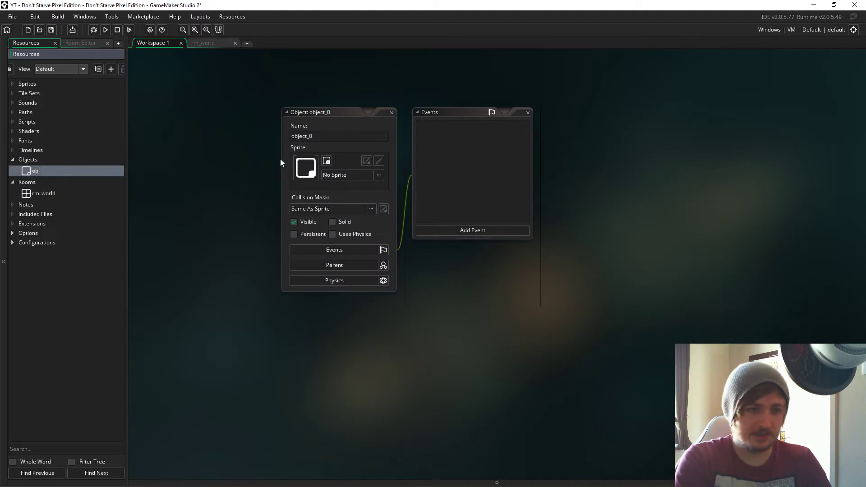
{"action": "type", "text": "_rupertrt"}
{"action": "key", "text": "Return"}
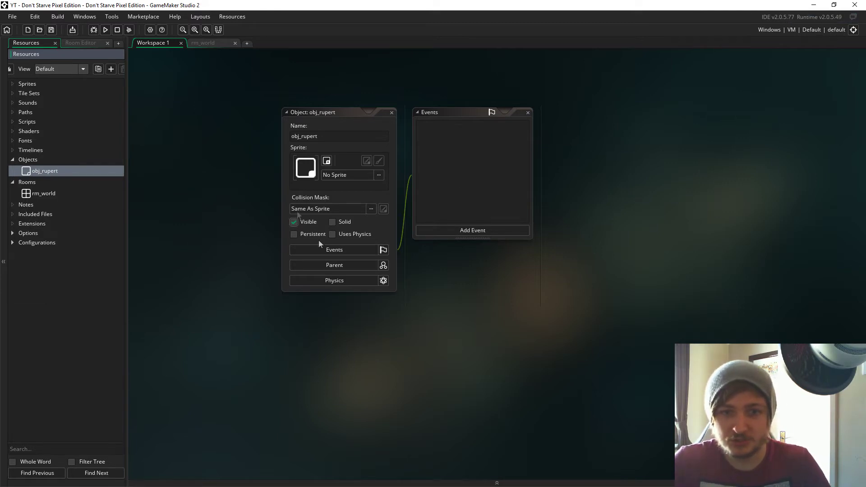
Enable viewports for the rm_world room and expand the Viewport 0 settings
{"action": "double_click", "coordinate": [89, 196]}
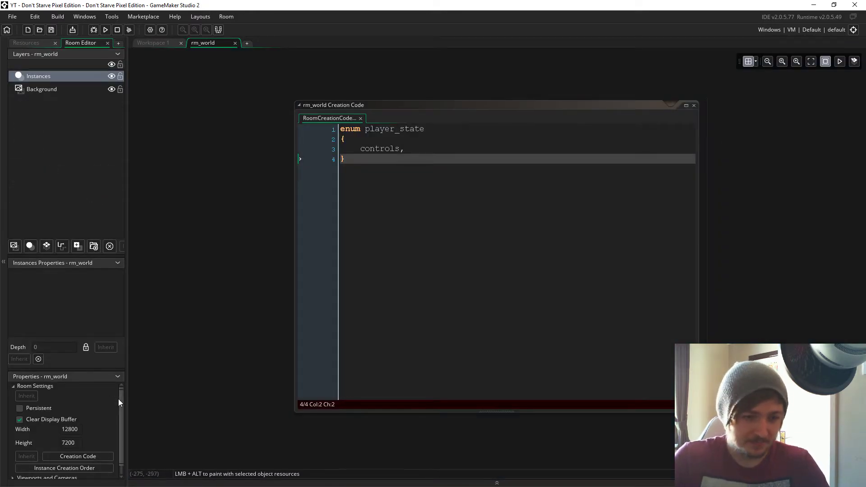
{"action": "scroll", "coordinate": [119, 398], "scroll_direction": "down", "scroll_amount": 1}
{"action": "scroll", "coordinate": [209, 409], "scroll_direction": "down", "scroll_amount": 2}
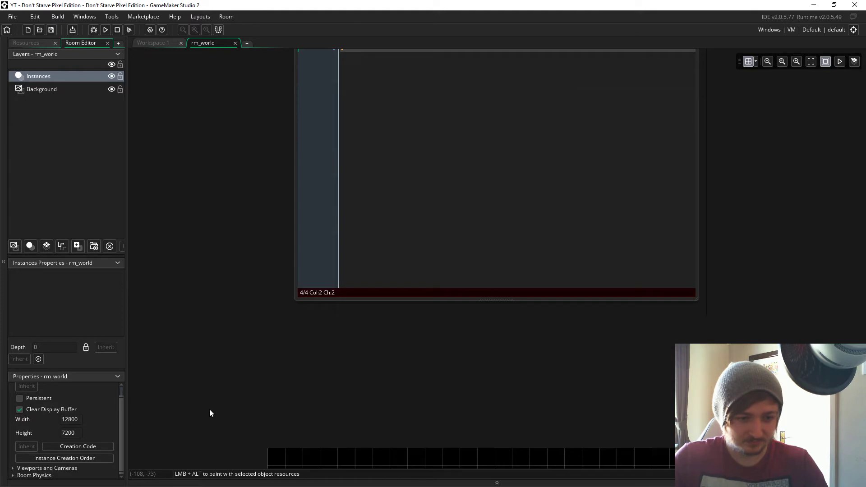
{"action": "left_click", "coordinate": [13, 468]}
{"action": "scroll", "coordinate": [38, 440], "scroll_direction": "down", "scroll_amount": 2}
{"action": "scroll", "coordinate": [38, 440], "scroll_direction": "down", "scroll_amount": 1}
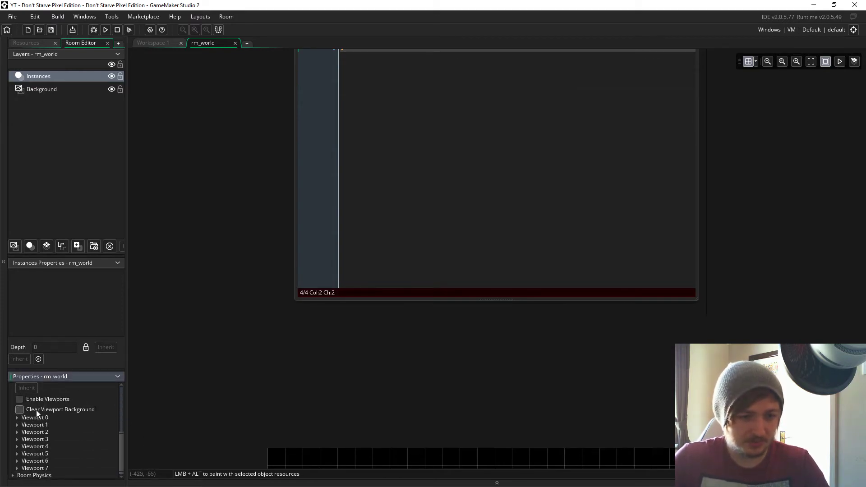
{"action": "left_click", "coordinate": [16, 416]}
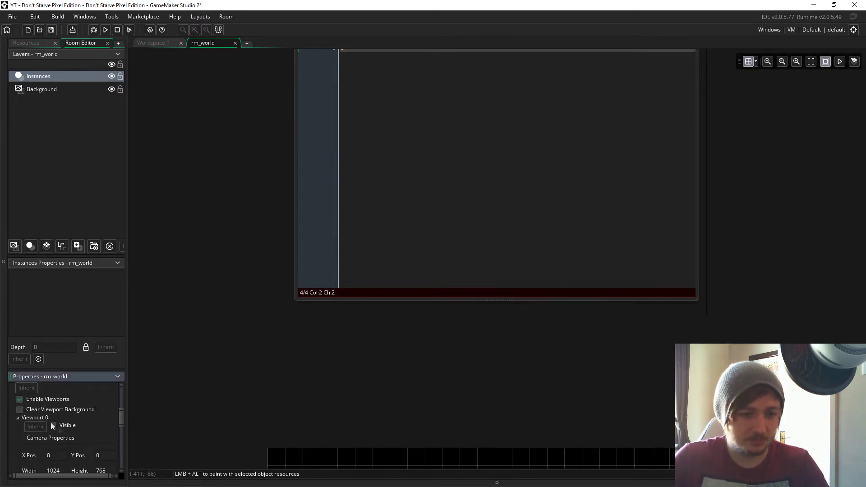
Make Viewport 0 visible and set its camera size to 640 wide by 360 high
{"action": "scroll", "coordinate": [60, 430], "scroll_direction": "down", "scroll_amount": 1}
{"action": "double_click", "coordinate": [55, 434]}
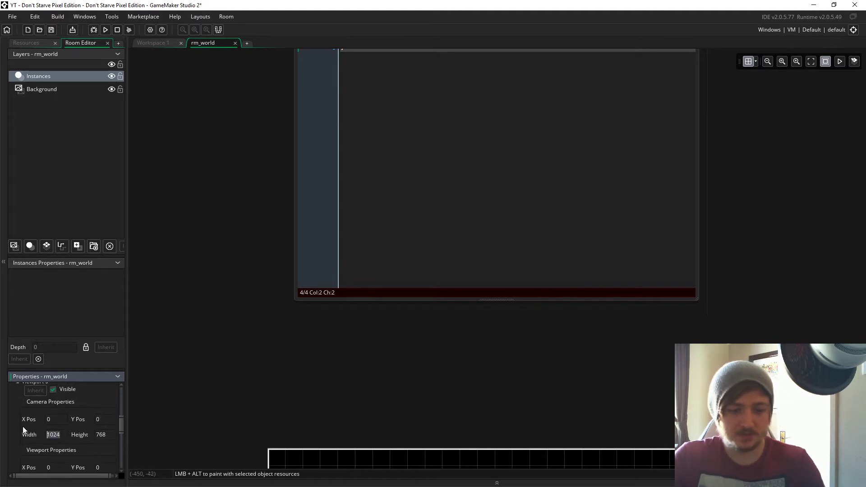
{"action": "type", "text": "640"}
{"action": "key", "text": "Tab"}
{"action": "type", "text": "360"}
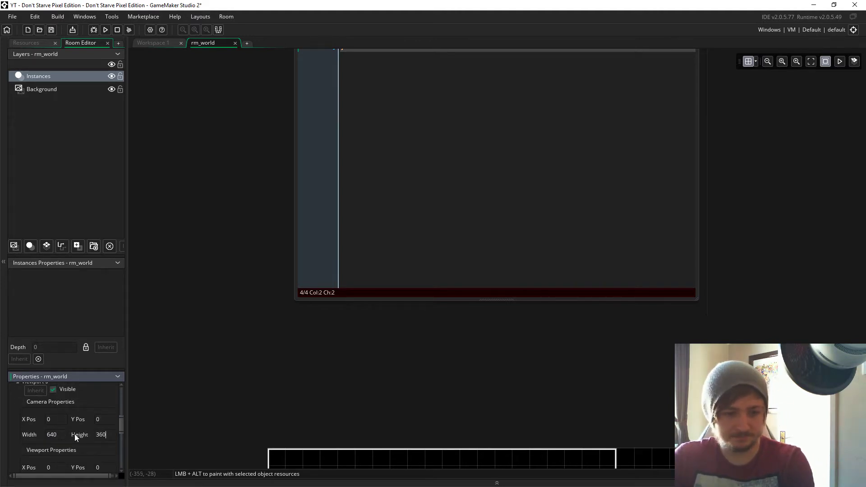
Set Viewport 0's own viewport size to 640 wide by 360 high
{"action": "scroll", "coordinate": [74, 433], "scroll_direction": "down", "scroll_amount": 1}
{"action": "double_click", "coordinate": [54, 429]}
{"action": "type", "text": "640"}
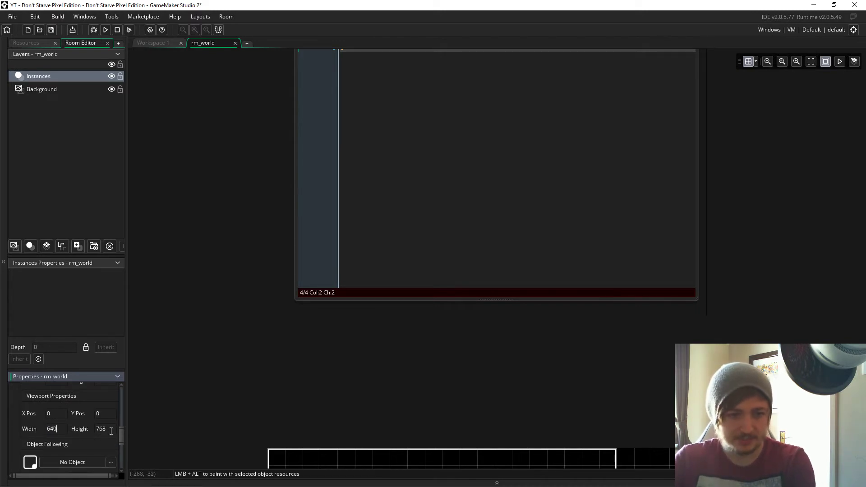
{"action": "key", "text": "Tab"}
{"action": "type", "text": "360"}
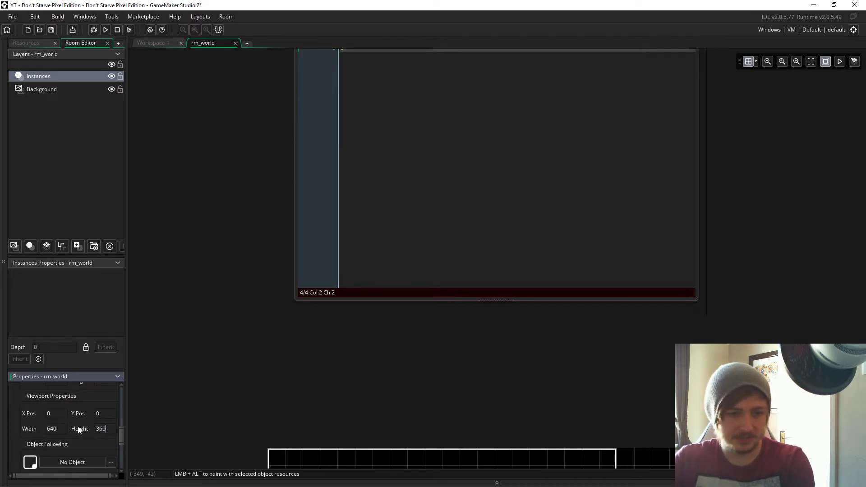
Make the Viewport 0 camera follow the obj_rupert object
{"action": "scroll", "coordinate": [83, 400], "scroll_direction": "down", "scroll_amount": 2}
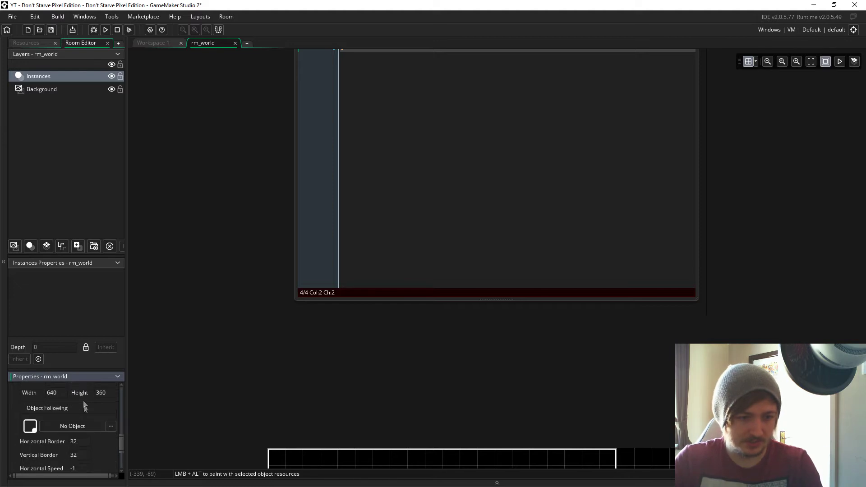
{"action": "left_click", "coordinate": [91, 425]}
{"action": "left_click", "coordinate": [194, 305]}
Set the object-following horizontal speed and vertical speed of Viewport 0 to 2
{"action": "scroll", "coordinate": [76, 443], "scroll_direction": "down", "scroll_amount": 3}
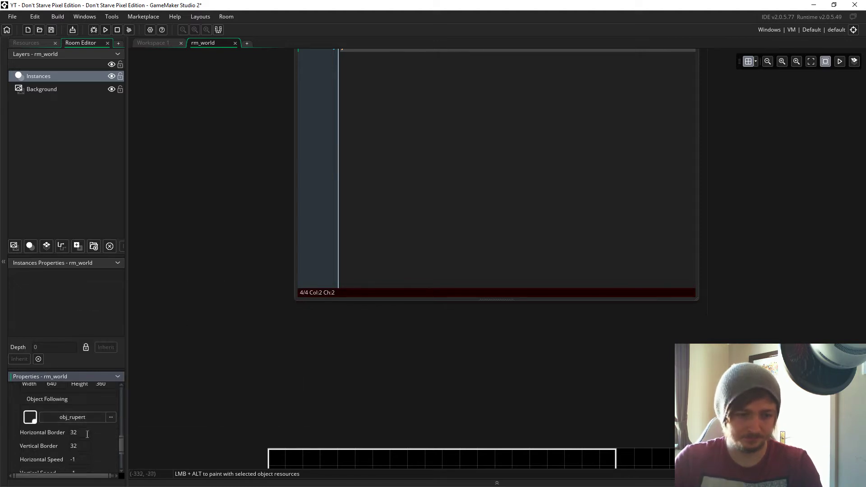
{"action": "double_click", "coordinate": [76, 443]}
{"action": "type", "text": "2"}
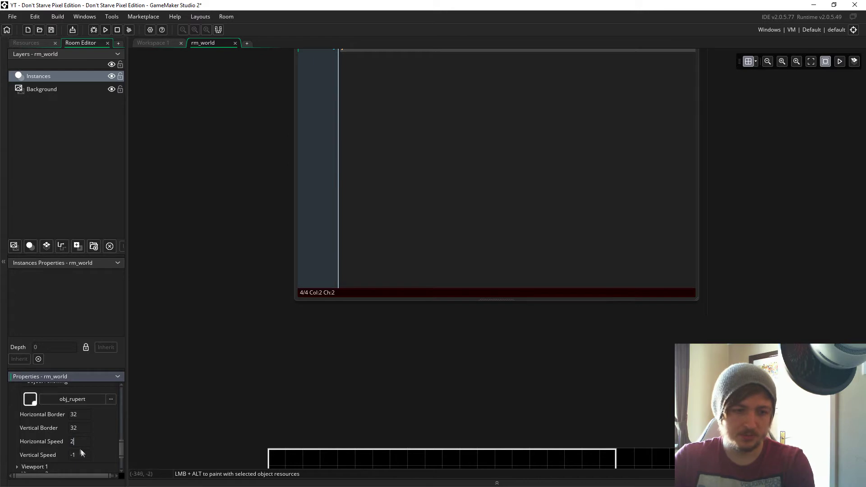
{"action": "key", "text": "Tab"}
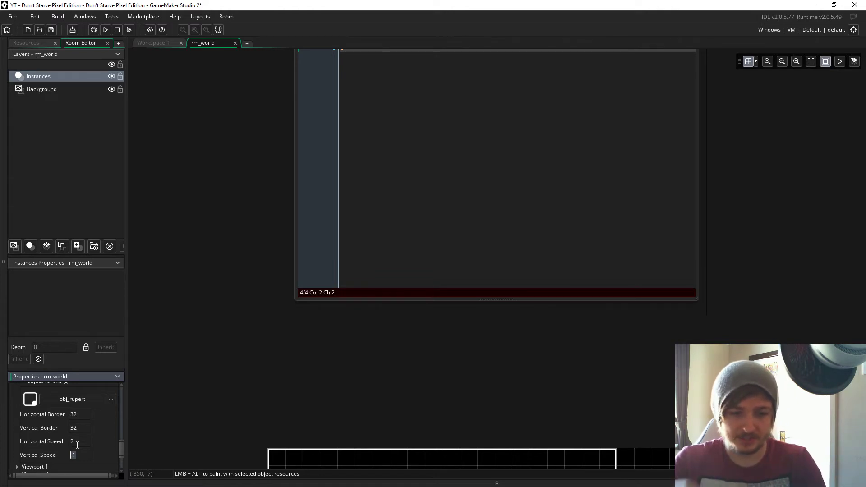
{"action": "type", "text": "2"}
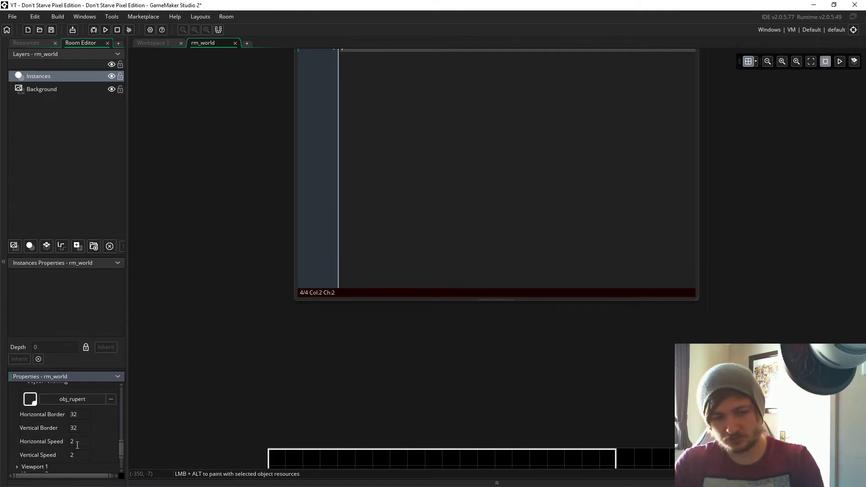
Set the object-following horizontal border to 640 and the vertical border to 360
{"action": "scroll", "coordinate": [77, 445], "scroll_direction": "down", "scroll_amount": 3}
{"action": "scroll", "coordinate": [78, 445], "scroll_direction": "up", "scroll_amount": 2}
{"action": "left_click", "coordinate": [80, 405]}
{"action": "key", "text": "BackSpace"}
{"action": "key", "text": "BackSpace"}
{"action": "type", "text": "640"}
{"action": "key", "text": "Tab"}
{"action": "type", "text": "360"}
{"action": "left_click_drag", "start_coordinate": [120, 448], "coordinate": [123, 389]}
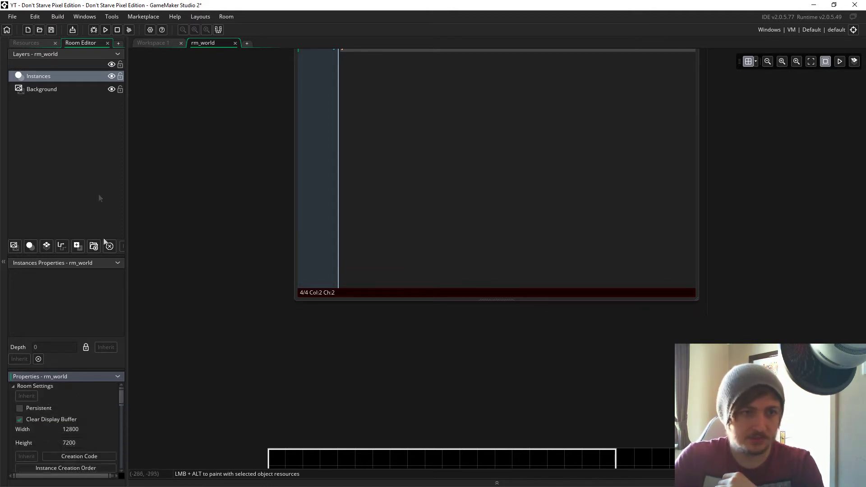
Add another instance layer to the rm_world room
{"action": "scroll", "coordinate": [223, 221], "scroll_direction": "down", "scroll_amount": 3}
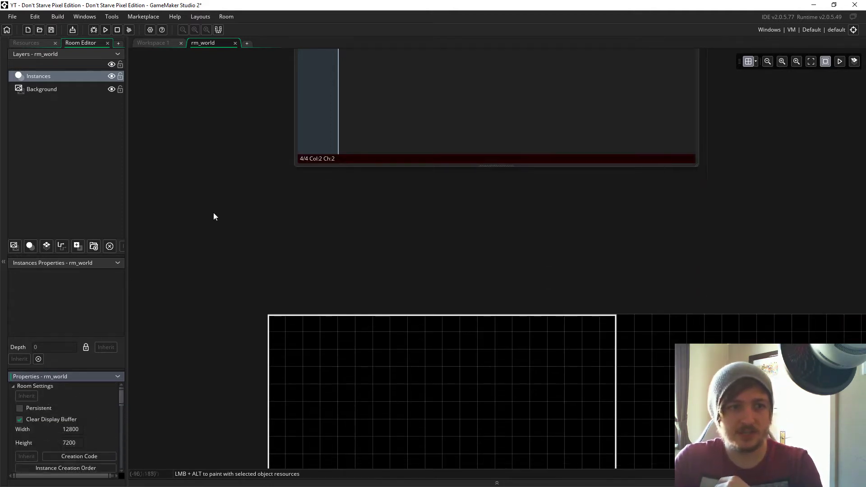
{"action": "left_click", "coordinate": [29, 245]}
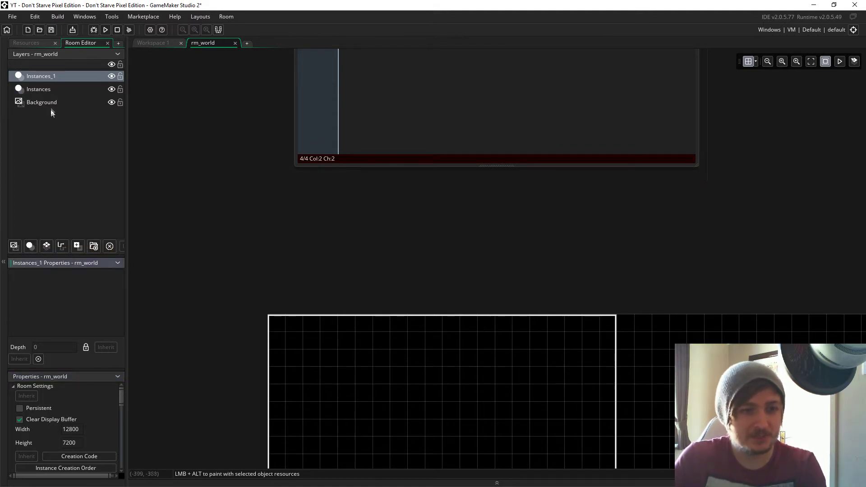
Rename the new Instances_1 layer of rm_world to Player
{"action": "right_click", "coordinate": [47, 77]}
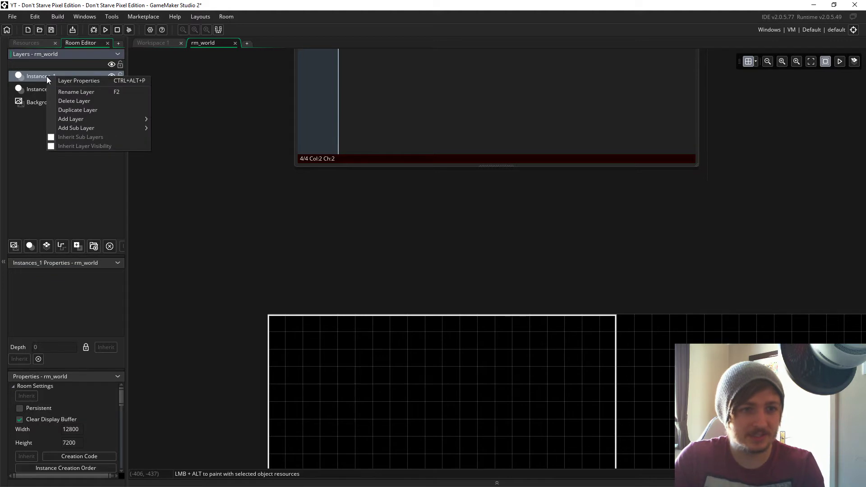
{"action": "left_click", "coordinate": [68, 96]}
{"action": "type", "text": "Player"}
{"action": "key", "text": "Return"}
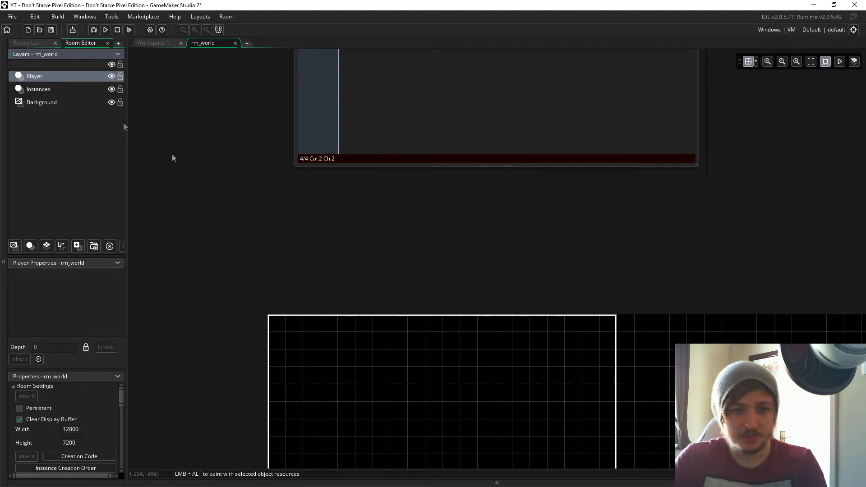
Place an instance of obj_rupert in the upper-left area of rm_world, inside the camera view, on the Player layer
{"action": "scroll", "coordinate": [172, 153], "scroll_direction": "down", "scroll_amount": 1}
{"action": "left_click", "coordinate": [36, 44]}
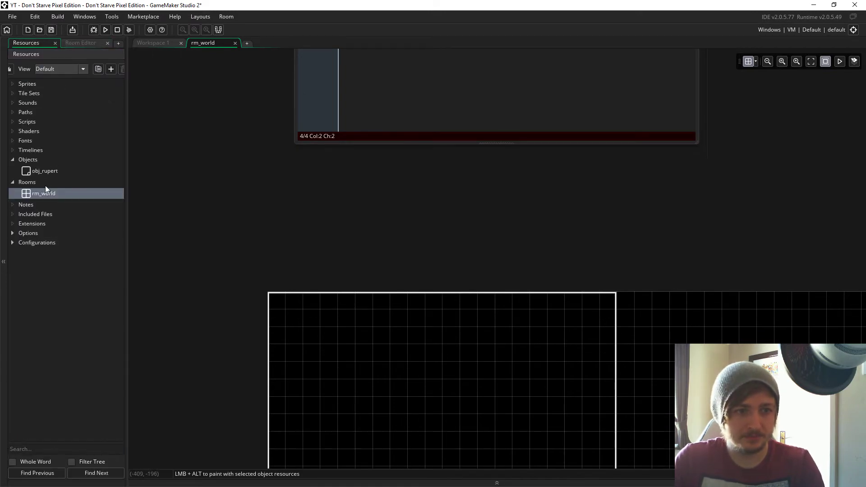
{"action": "left_click", "coordinate": [80, 43]}
{"action": "left_click", "coordinate": [27, 43]}
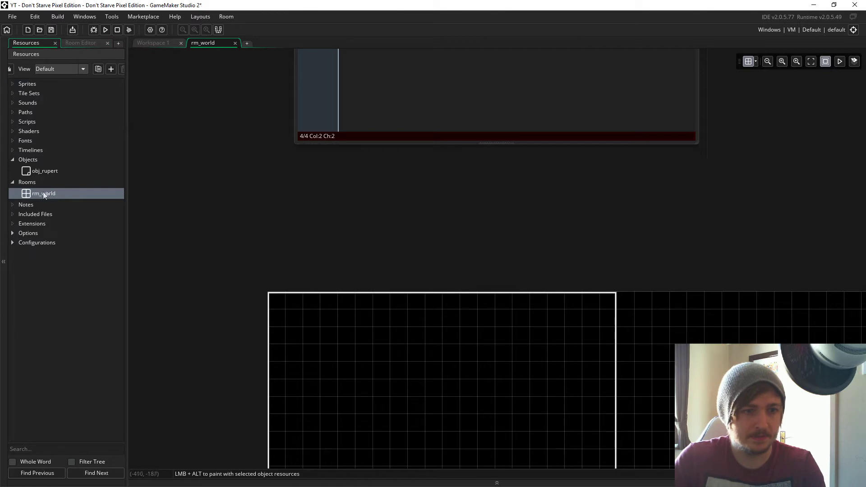
{"action": "left_click_drag", "start_coordinate": [45, 170], "coordinate": [446, 400]}
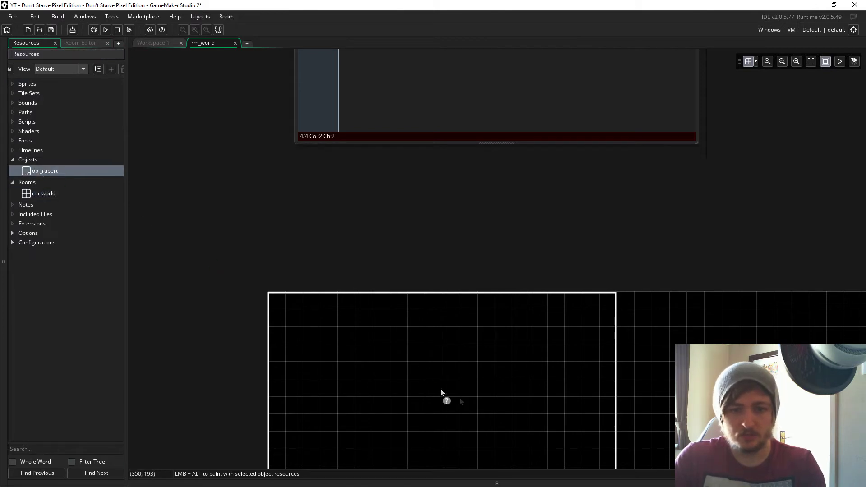
Compare the contents of the Instances and Player layers to check which one holds the obj_rupert instance
{"action": "left_click", "coordinate": [77, 42]}
{"action": "left_click", "coordinate": [60, 90]}
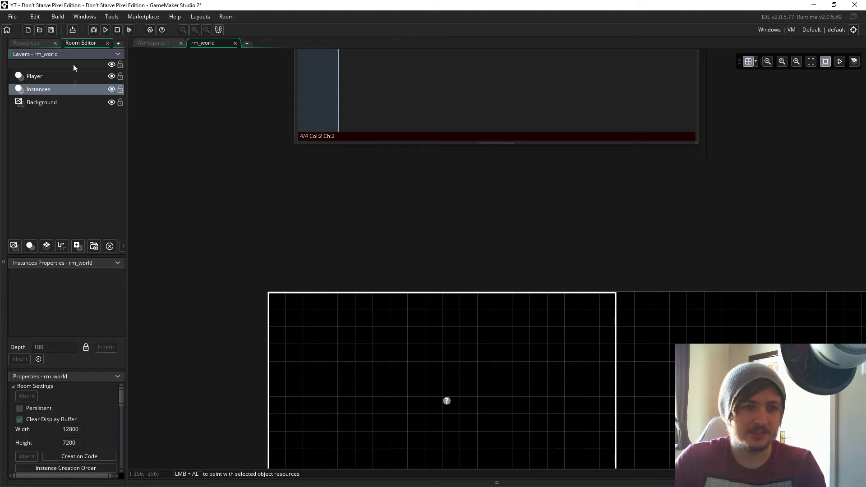
{"action": "left_click", "coordinate": [59, 76]}
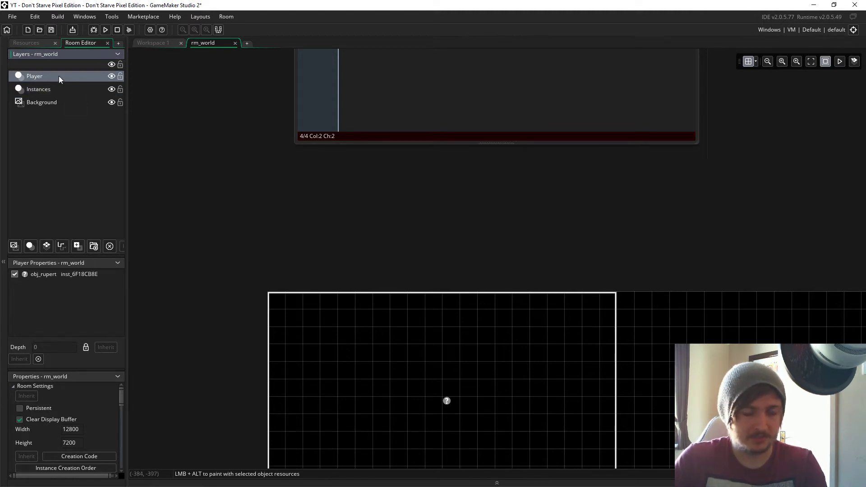
Create a new sprite resource named spr_rupert_idle
{"action": "left_click", "coordinate": [45, 42]}
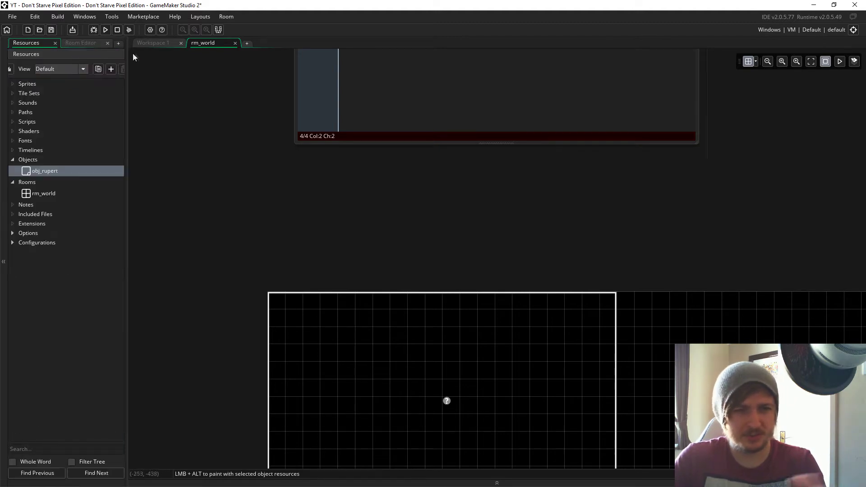
{"action": "left_click", "coordinate": [155, 44]}
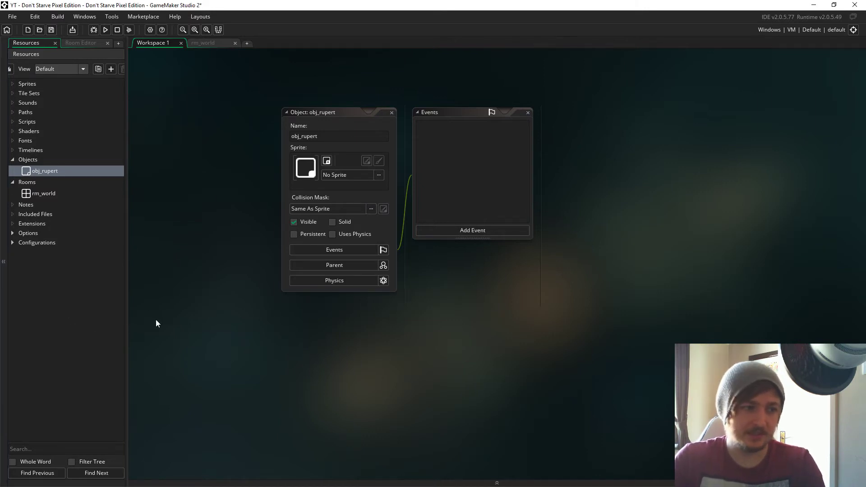
{"action": "left_click", "coordinate": [28, 83]}
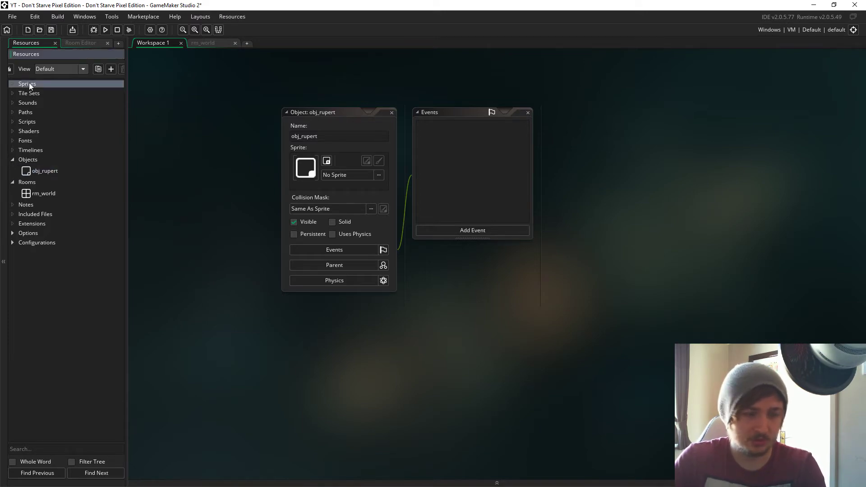
{"action": "right_click", "coordinate": [28, 84]}
{"action": "left_click", "coordinate": [36, 86]}
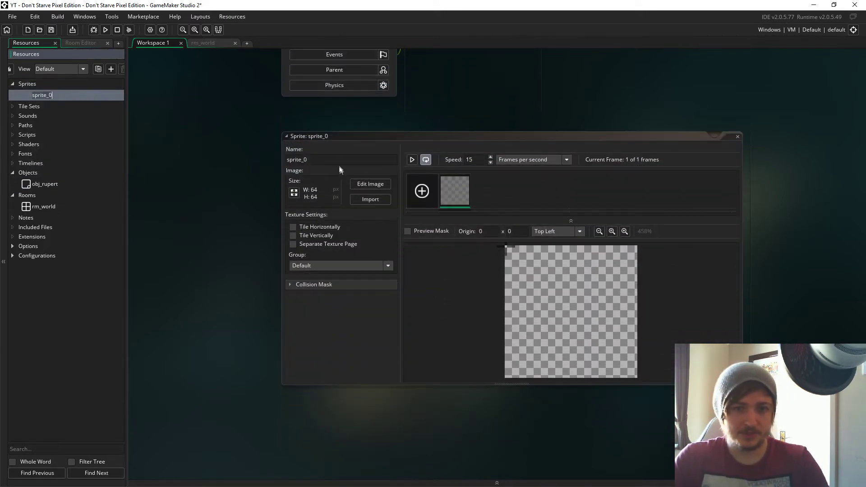
{"action": "left_click_drag", "start_coordinate": [308, 159], "coordinate": [299, 159]}
{"action": "type", "text": "spr_rupert_"}
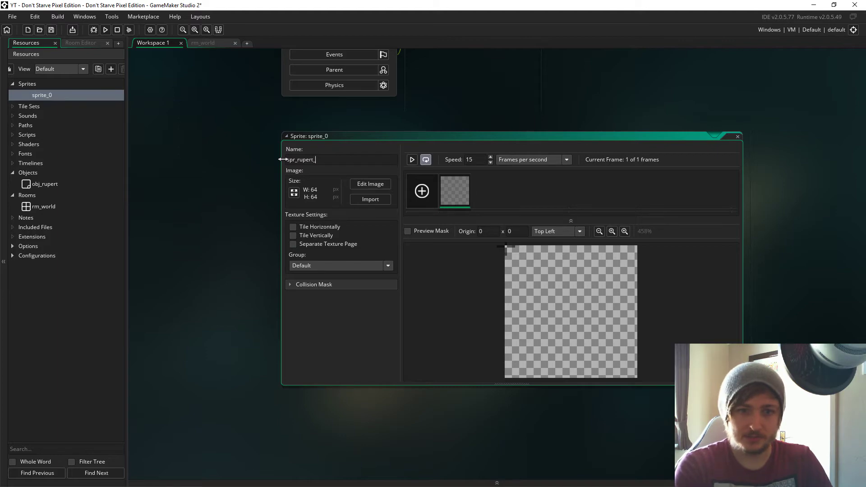
{"action": "type", "text": "idle"}
Import frames idle0001 to idle0010 from Pictures > Game Concepts > Dont Starve > Player > Player v3 > idle into spr_rupert_idle
{"action": "left_click", "coordinate": [387, 197]}
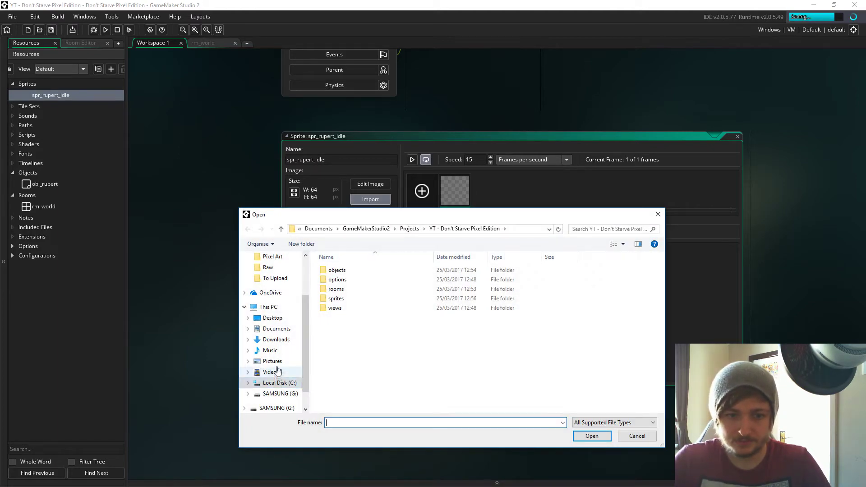
{"action": "left_click", "coordinate": [273, 361]}
{"action": "double_click", "coordinate": [440, 278]}
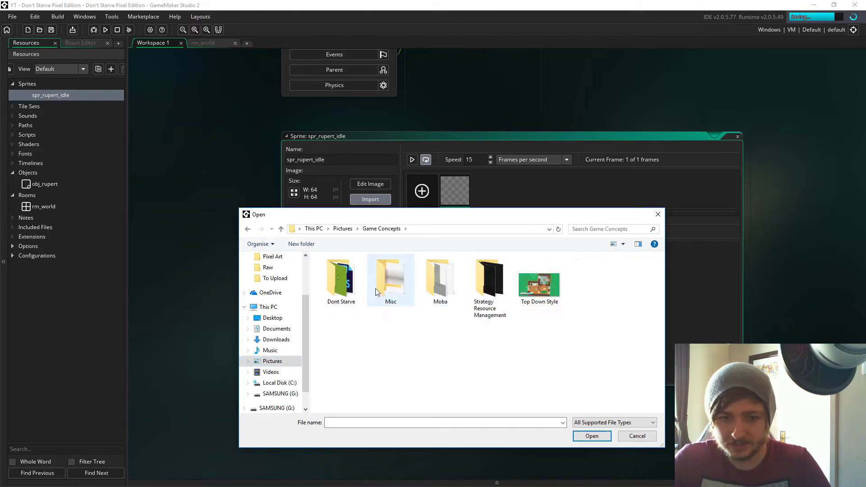
{"action": "double_click", "coordinate": [390, 277]}
{"action": "double_click", "coordinate": [433, 289]}
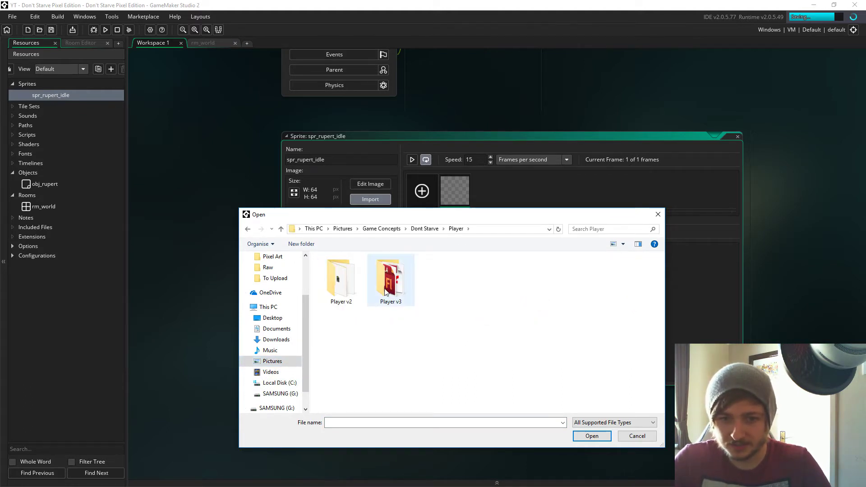
{"action": "double_click", "coordinate": [387, 291]}
{"action": "double_click", "coordinate": [390, 279]}
{"action": "left_click", "coordinate": [341, 282]}
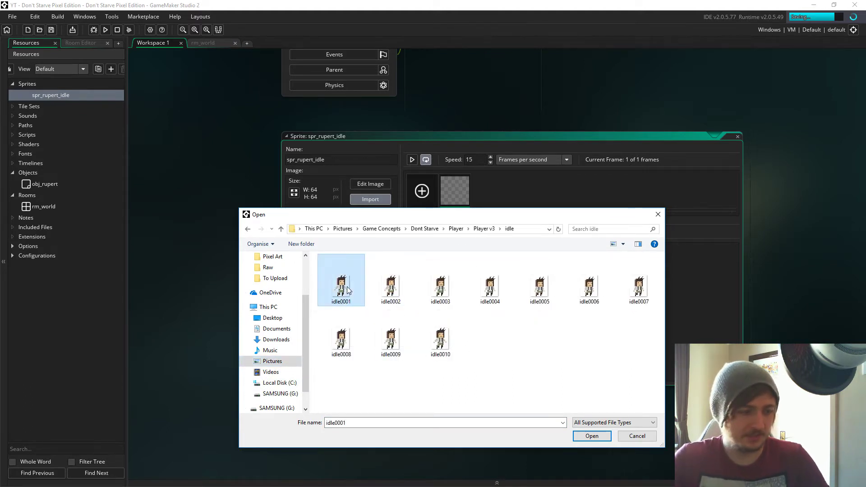
{"action": "key", "text": "ctrl+a"}
{"action": "left_click", "coordinate": [592, 436]}
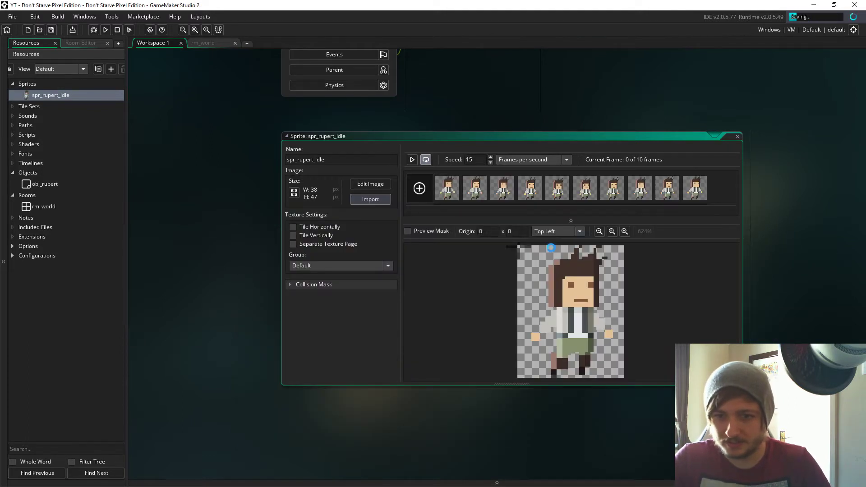
Set the idle sprite's origin at the character's feet (20 x 46) and its speed to 60 frames per second, and close its editor
{"action": "left_click", "coordinate": [571, 377]}
{"action": "left_click", "coordinate": [574, 377]}
{"action": "double_click", "coordinate": [473, 161]}
{"action": "type", "text": "60"}
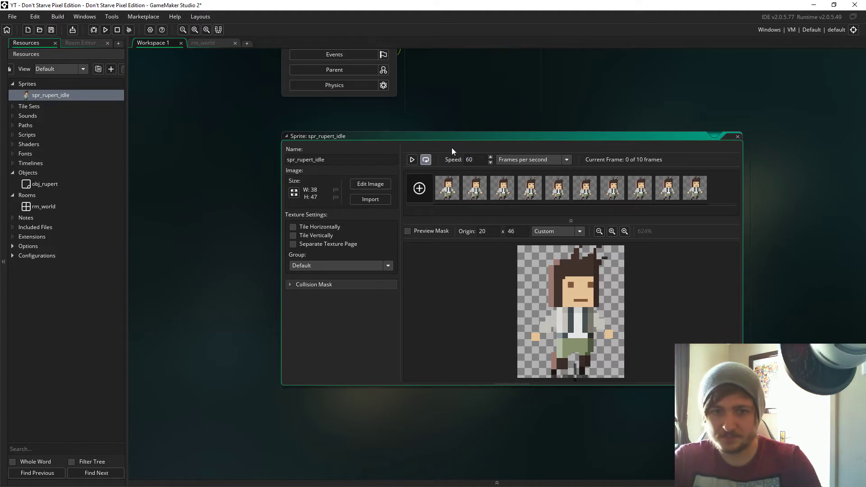
{"action": "left_click", "coordinate": [291, 284]}
{"action": "left_click", "coordinate": [290, 283]}
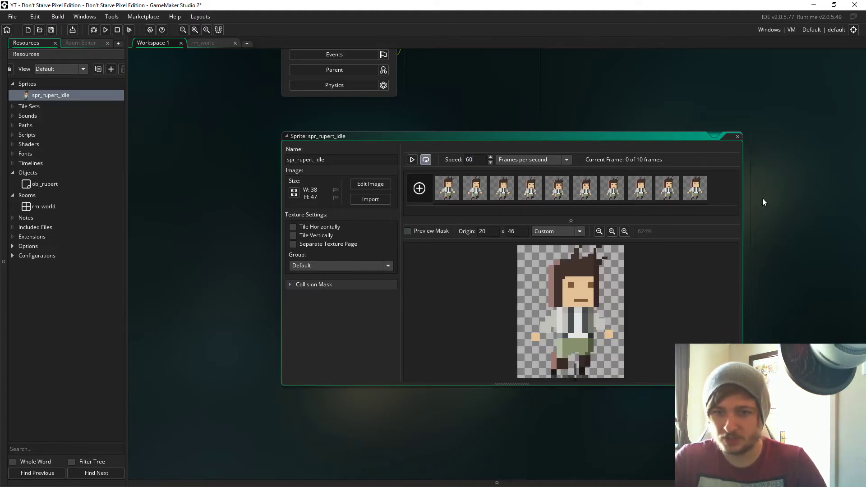
{"action": "left_click", "coordinate": [737, 136]}
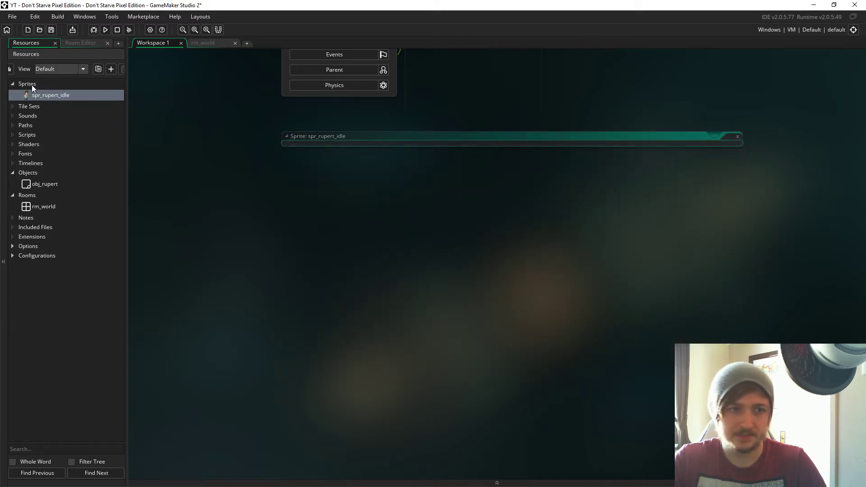
Create another sprite resource named spr_rupert_run
{"action": "right_click", "coordinate": [38, 84]}
{"action": "left_click", "coordinate": [49, 91]}
{"action": "type", "text": "spr_ruprt_r"}
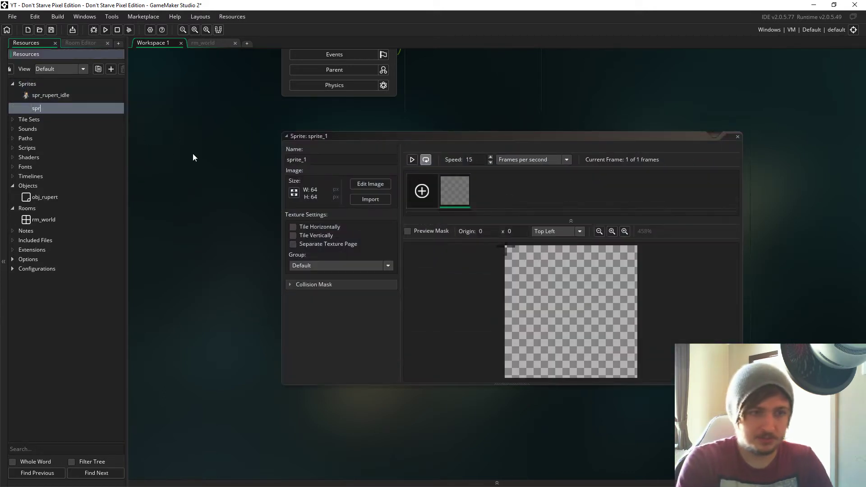
{"action": "key", "text": "BackSpace"}
{"action": "key", "text": "BackSpace"}
{"action": "key", "text": "BackSpace"}
{"action": "key", "text": "BackSpace"}
{"action": "type", "text": "ert_run"}
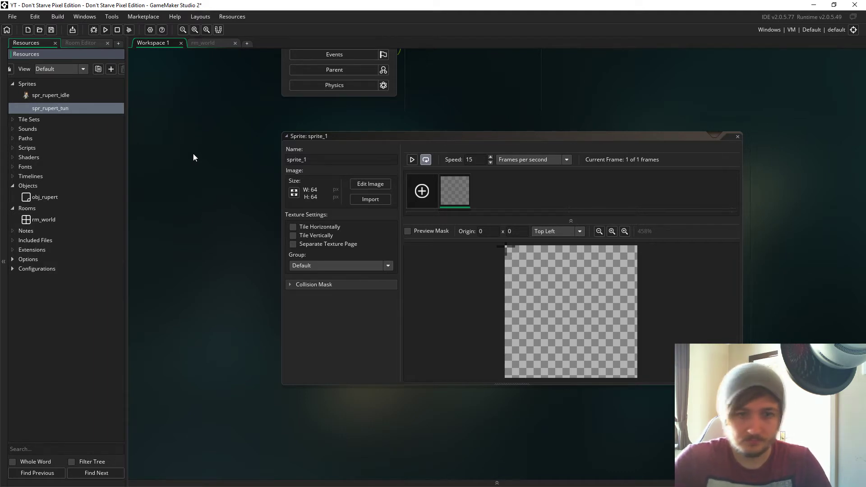
{"action": "key", "text": "Return"}
{"action": "key", "text": "BackSpace"}
{"action": "key", "text": "BackSpace"}
{"action": "key", "text": "BackSpace"}
{"action": "type", "text": "run"}
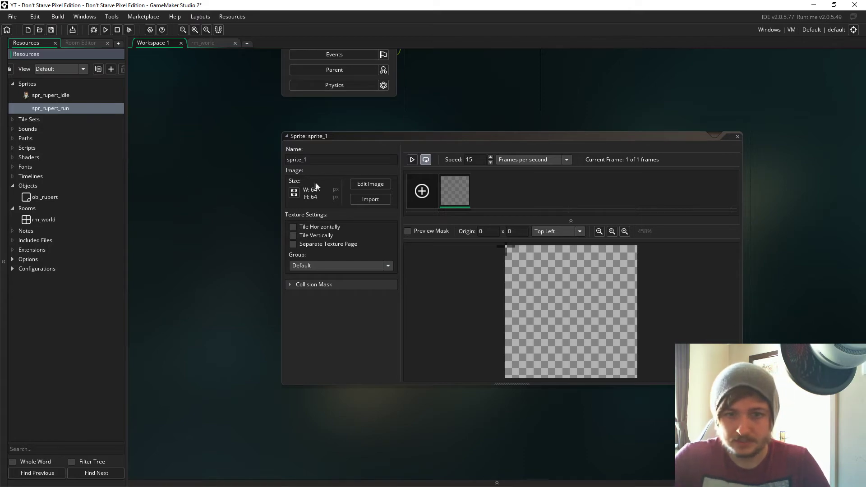
Import the ten running frames from the Player v3 folder into spr_rupert_run and set its speed to 60 frames per second
{"action": "left_click", "coordinate": [342, 189]}
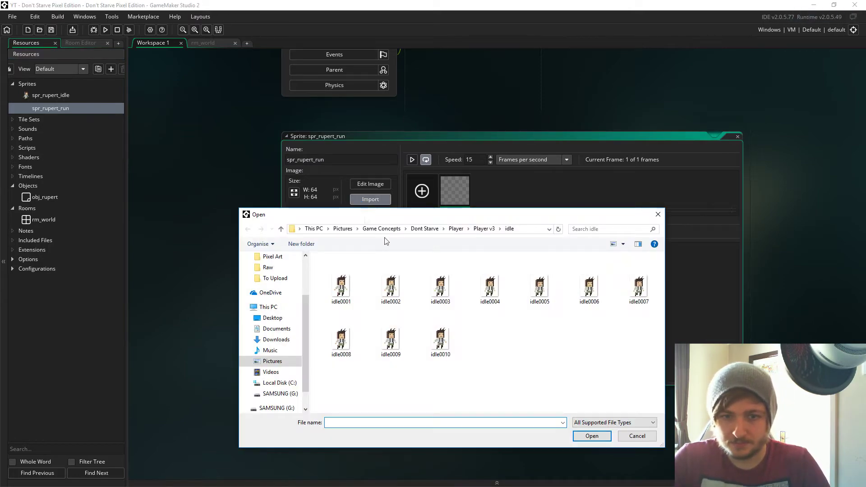
{"action": "left_click", "coordinate": [484, 228]}
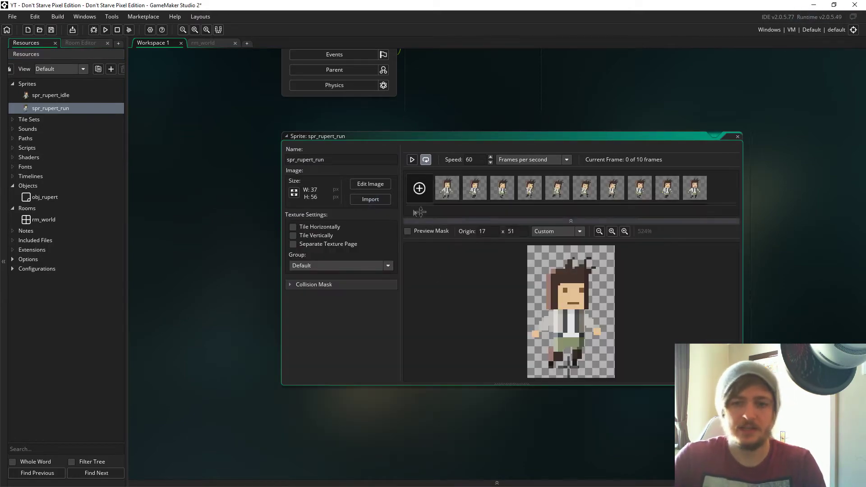
Go through the run sprite's frames and move its origin to 15 x 46 between the character's feet
{"action": "left_click", "coordinate": [566, 188]}
{"action": "left_click", "coordinate": [612, 188]}
{"action": "left_click", "coordinate": [639, 188]}
{"action": "left_click", "coordinate": [667, 188]}
{"action": "left_click", "coordinate": [694, 188]}
{"action": "left_click", "coordinate": [450, 191]}
{"action": "left_click", "coordinate": [563, 355]}
{"action": "left_click", "coordinate": [584, 189]}
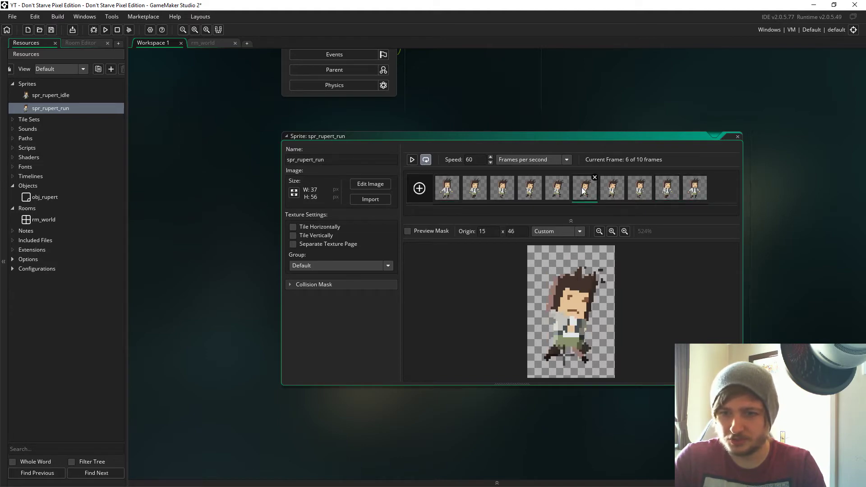
Open spr_rupert_run in the image editor and draw a rectangular selection of about 33 x 51 px around the character
{"action": "left_click", "coordinate": [376, 183]}
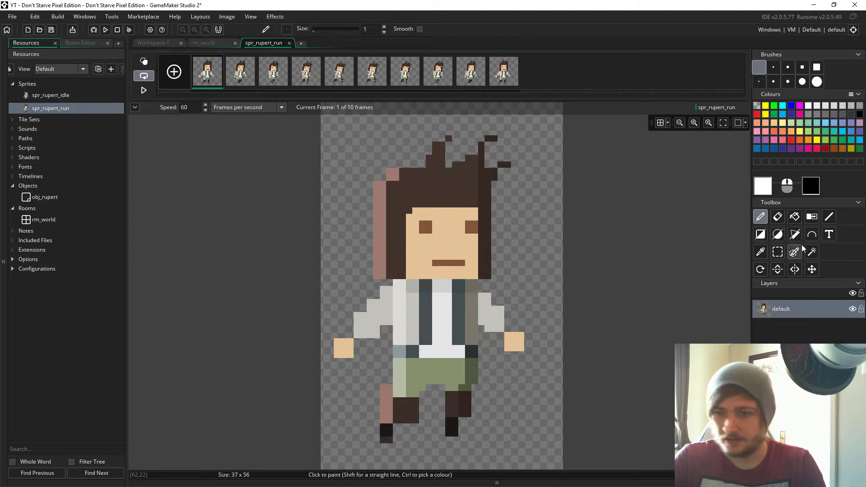
{"action": "left_click", "coordinate": [777, 251]}
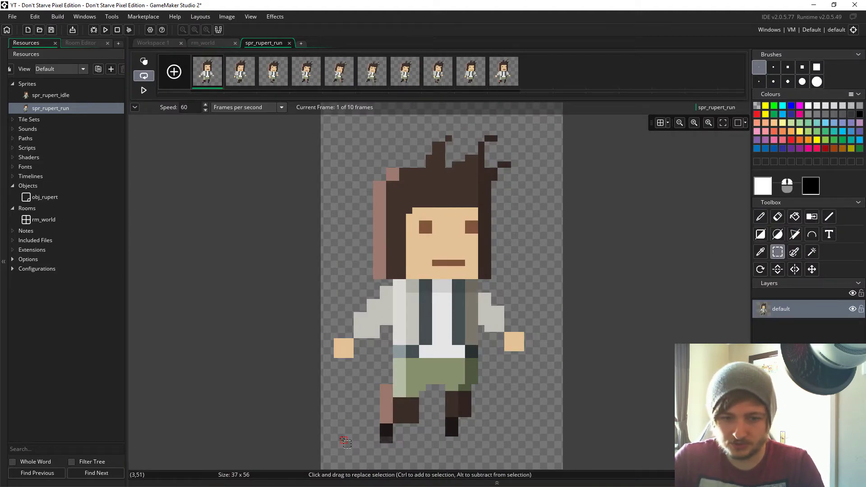
{"action": "left_click_drag", "start_coordinate": [333, 443], "coordinate": [547, 112]}
Examine frames 2 to 10 of the run animation to check that the character fits inside the selection
{"action": "left_click", "coordinate": [239, 71]}
{"action": "left_click", "coordinate": [273, 73]}
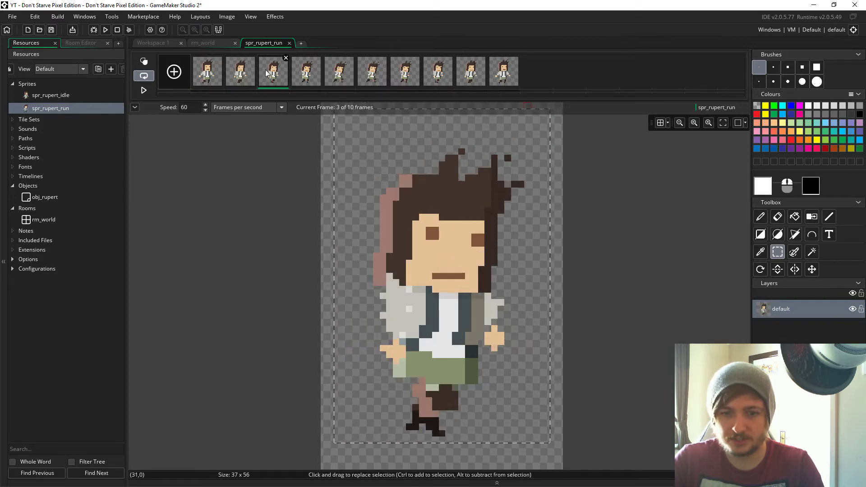
{"action": "left_click", "coordinate": [306, 73]}
{"action": "left_click", "coordinate": [334, 71]}
{"action": "left_click", "coordinate": [366, 72]}
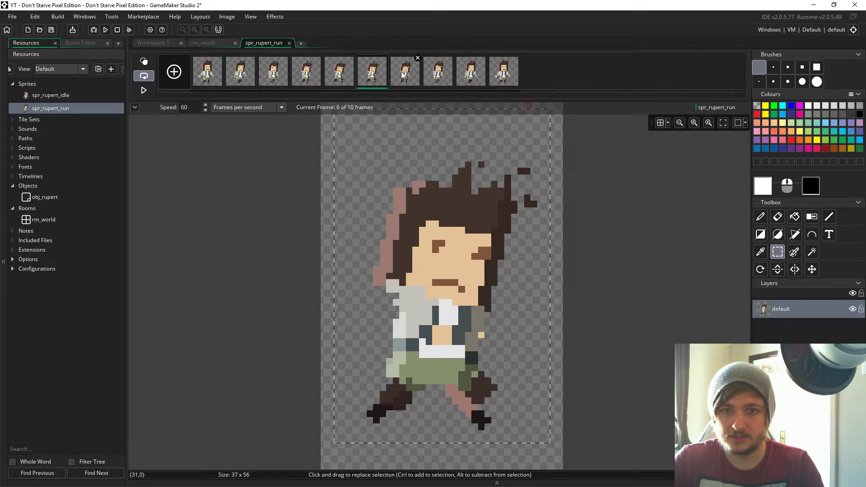
{"action": "left_click", "coordinate": [402, 72]}
{"action": "left_click", "coordinate": [437, 72]}
{"action": "left_click", "coordinate": [471, 72]}
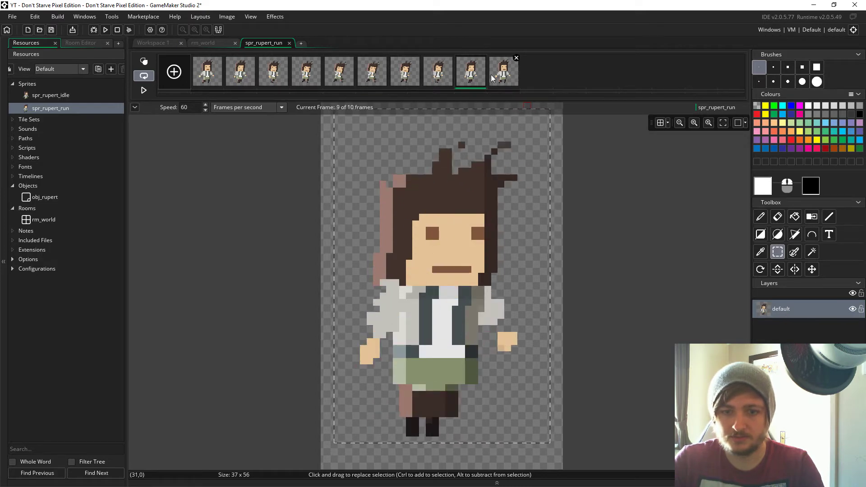
{"action": "left_click", "coordinate": [503, 72]}
Crop all frames of spr_rupert_run to the selection, close the image editor and return to Workspace 1
{"action": "left_click", "coordinate": [227, 16]}
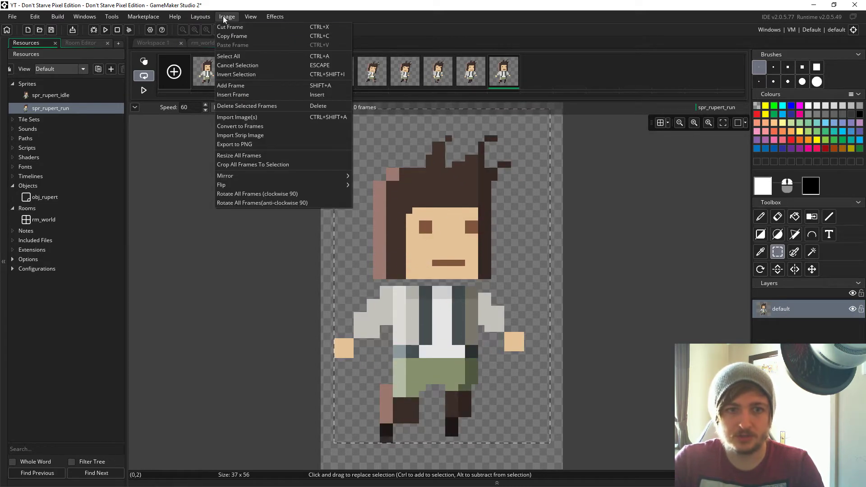
{"action": "left_click", "coordinate": [258, 165]}
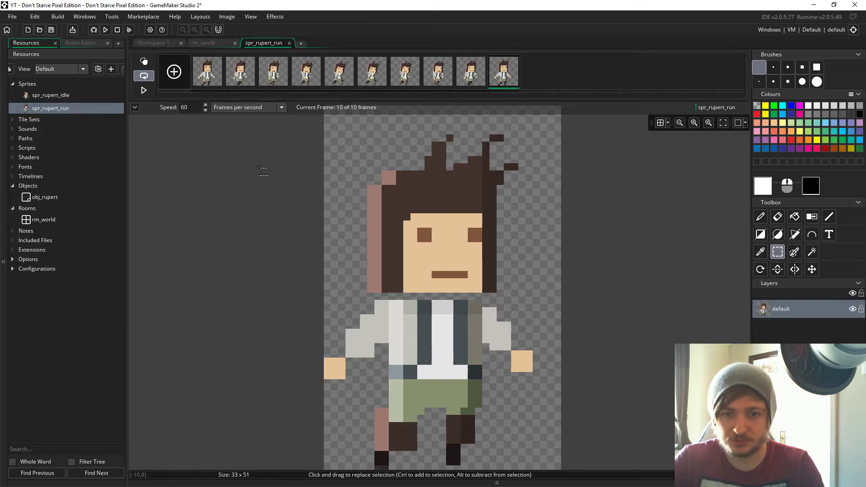
{"action": "left_click", "coordinate": [289, 43]}
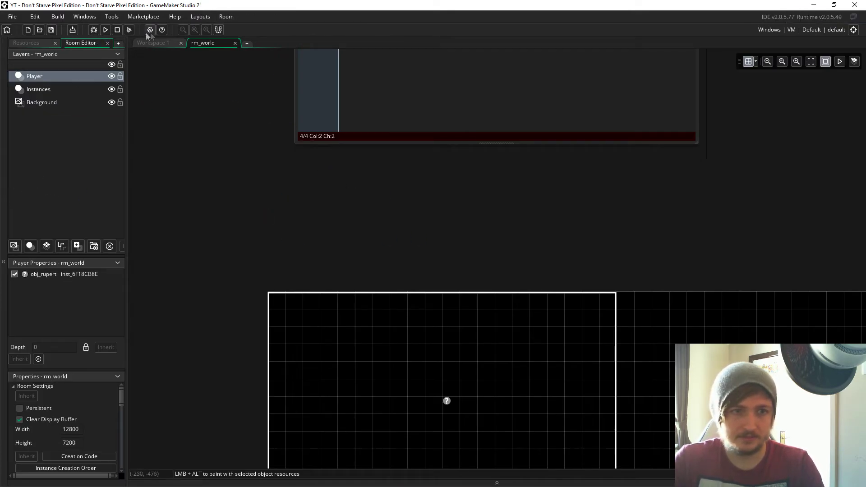
{"action": "left_click", "coordinate": [159, 44]}
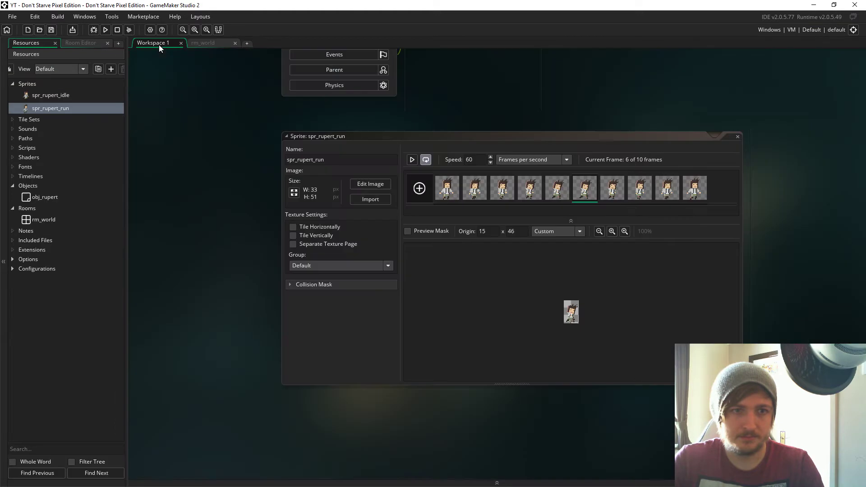
Set the origin of spr_rupert_run to 15 x 50, below the character's feet, and close the sprite editor
{"action": "left_click", "coordinate": [609, 234]}
{"action": "left_click", "coordinate": [622, 230]}
{"action": "left_click", "coordinate": [624, 231]}
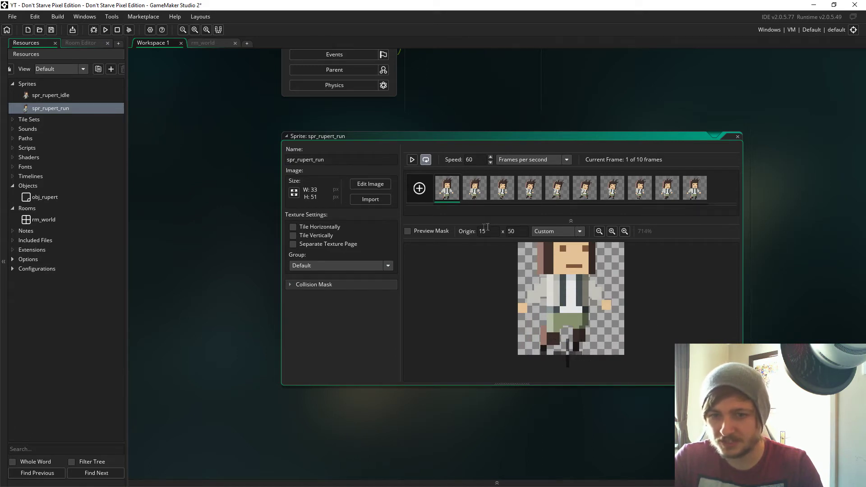
{"action": "scroll", "coordinate": [529, 265], "scroll_direction": "up", "scroll_amount": 2}
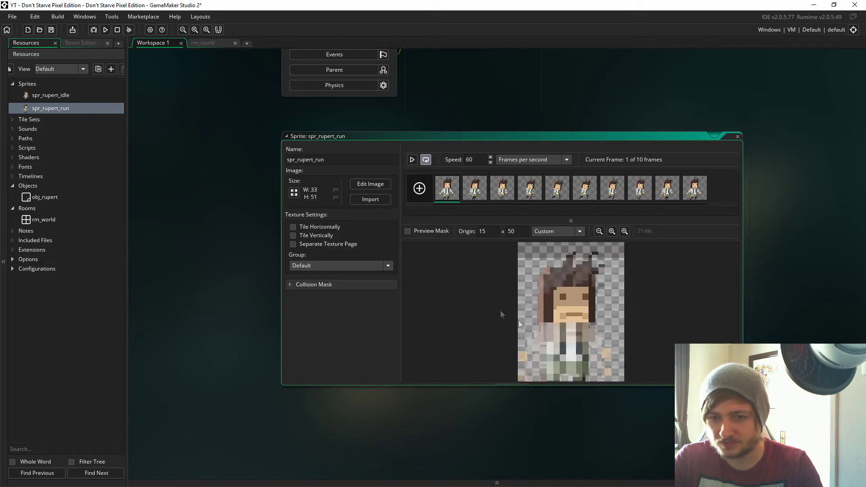
{"action": "scroll", "coordinate": [607, 362], "scroll_direction": "down", "scroll_amount": 2}
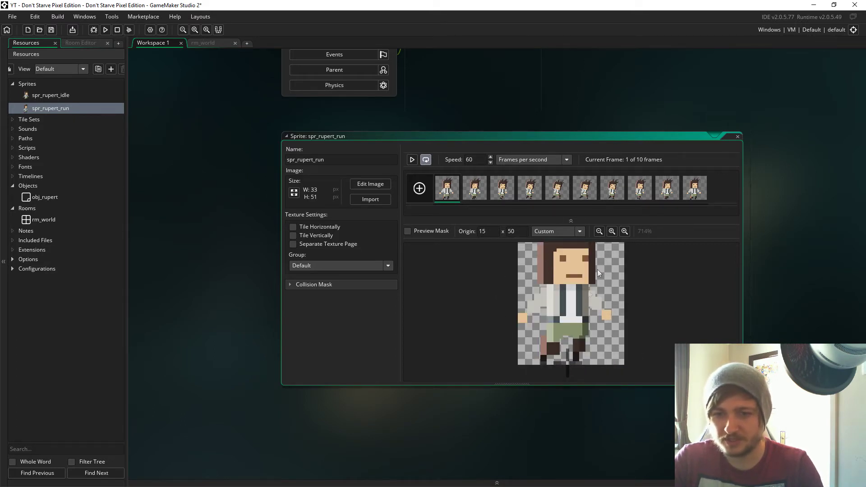
{"action": "left_click", "coordinate": [737, 136]}
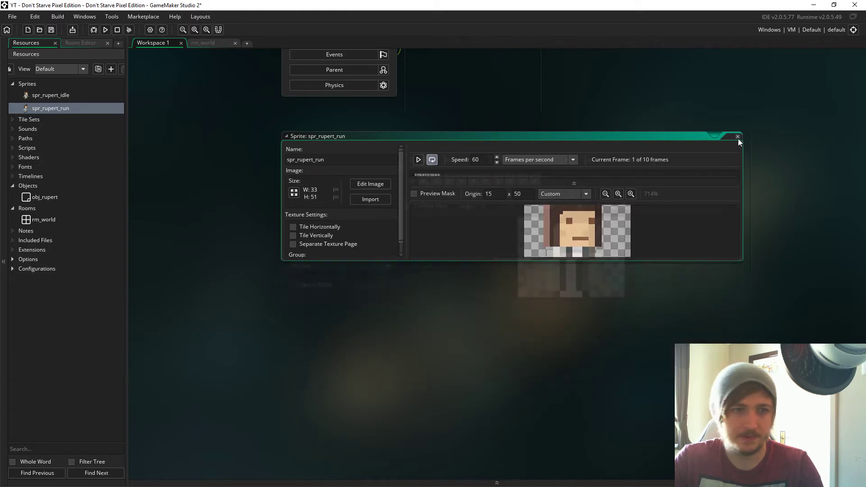
Close all windows still open in Workspace 1
{"action": "scroll", "coordinate": [307, 133], "scroll_direction": "up", "scroll_amount": 3}
{"action": "right_click", "coordinate": [230, 215]}
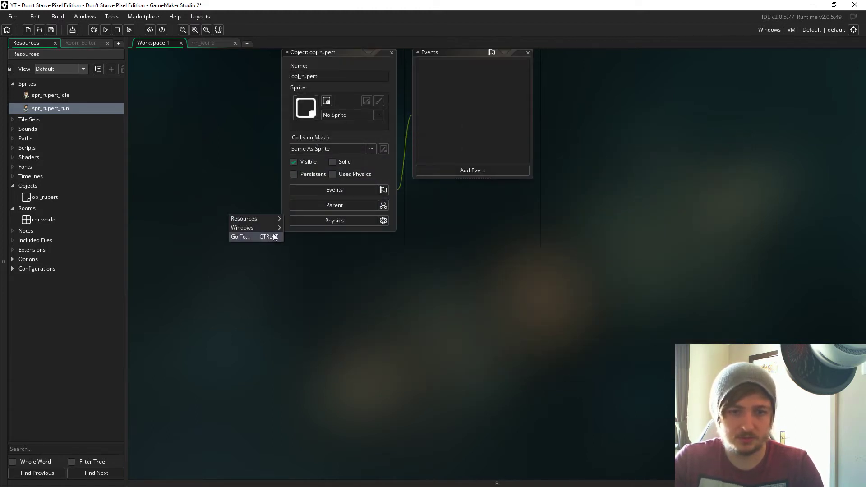
{"action": "left_click", "coordinate": [274, 236]}
{"action": "right_click", "coordinate": [598, 144]}
{"action": "mouse_move", "coordinate": [614, 158]}
{"action": "left_click", "coordinate": [670, 179]}
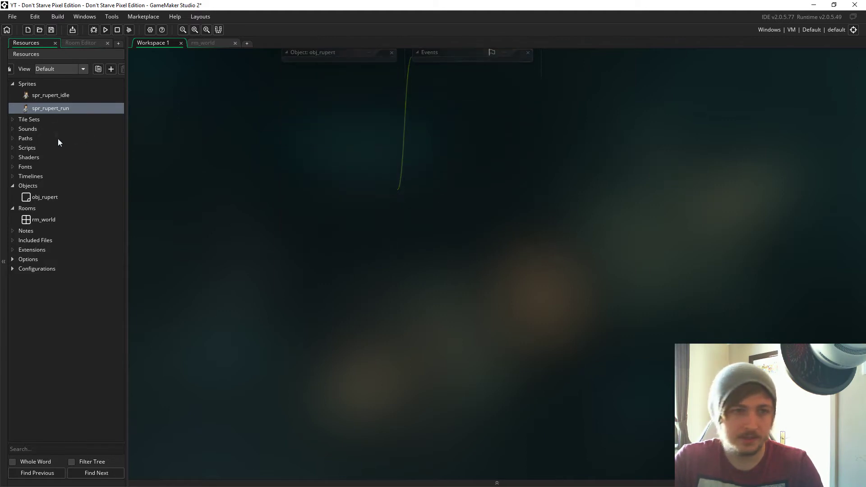
Create a new sprite named spr_tile_grass
{"action": "right_click", "coordinate": [31, 83]}
{"action": "left_click", "coordinate": [50, 87]}
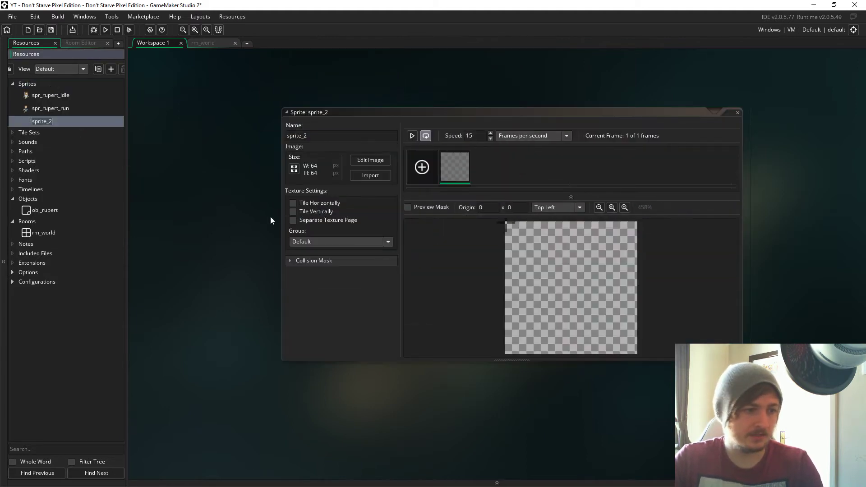
{"action": "double_click", "coordinate": [332, 132]}
{"action": "type", "text": "spr_tile_grass"}
Import the Grass Tiles image from the Strategy Resource Management Terrain folder into spr_tile_grass and close the sprite editor
{"action": "left_click", "coordinate": [359, 173]}
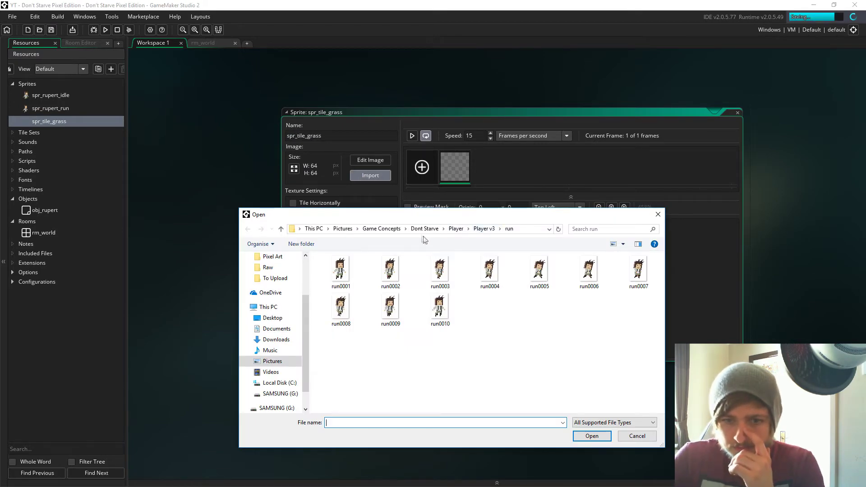
{"action": "left_click", "coordinate": [399, 232]}
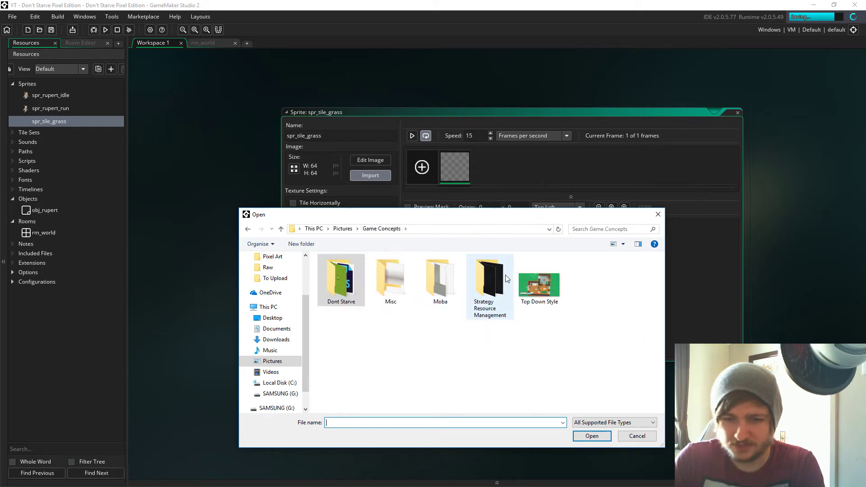
{"action": "double_click", "coordinate": [490, 280]}
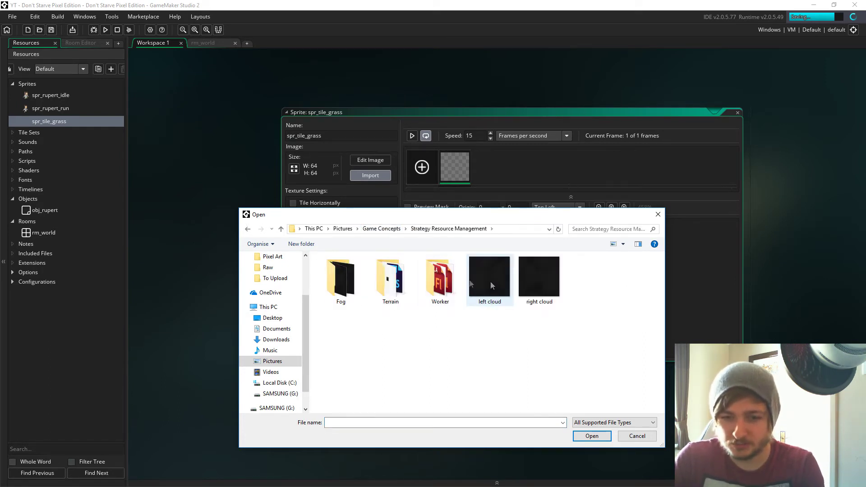
{"action": "double_click", "coordinate": [405, 279]}
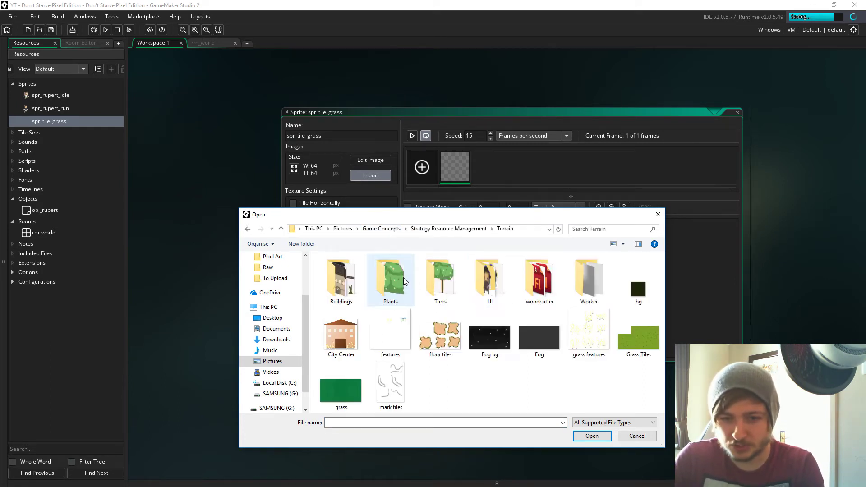
{"action": "left_click", "coordinate": [651, 347]}
{"action": "left_click", "coordinate": [592, 435]}
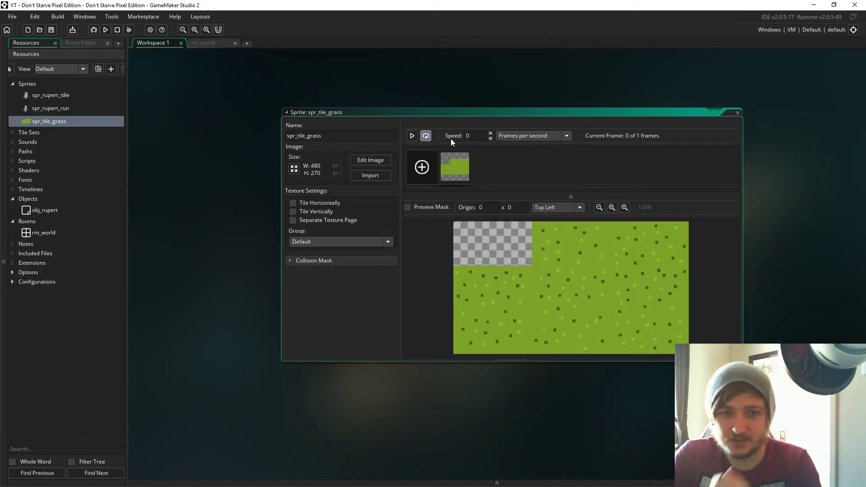
{"action": "left_click", "coordinate": [737, 112]}
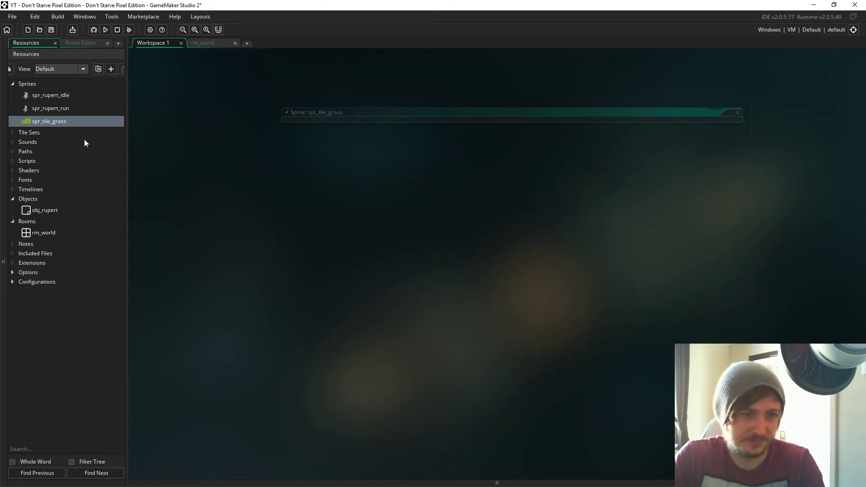
Create a tile set named ti_grass and assign spr_tile_grass as its sprite
{"action": "right_click", "coordinate": [54, 134]}
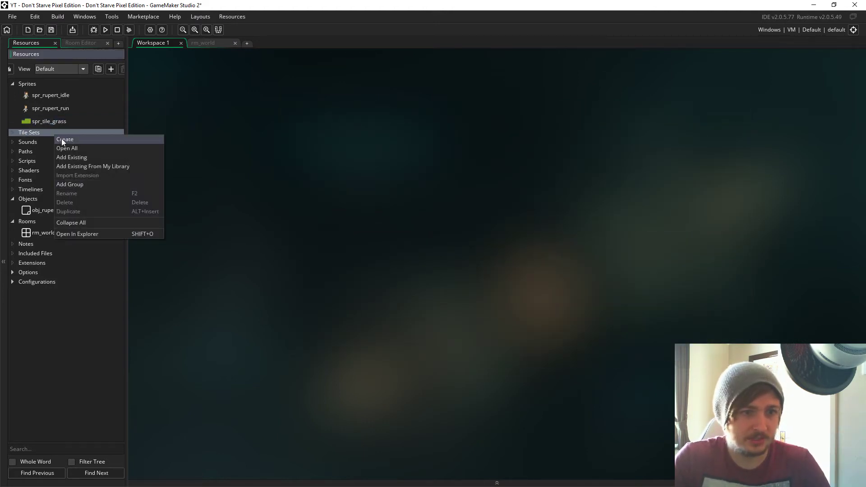
{"action": "left_click", "coordinate": [63, 140]}
{"action": "type", "text": "ti_grass"}
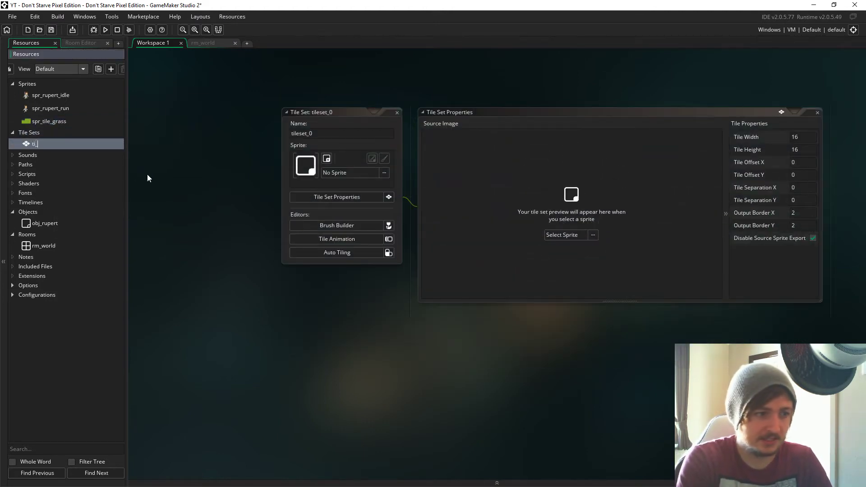
{"action": "left_click", "coordinate": [562, 235]}
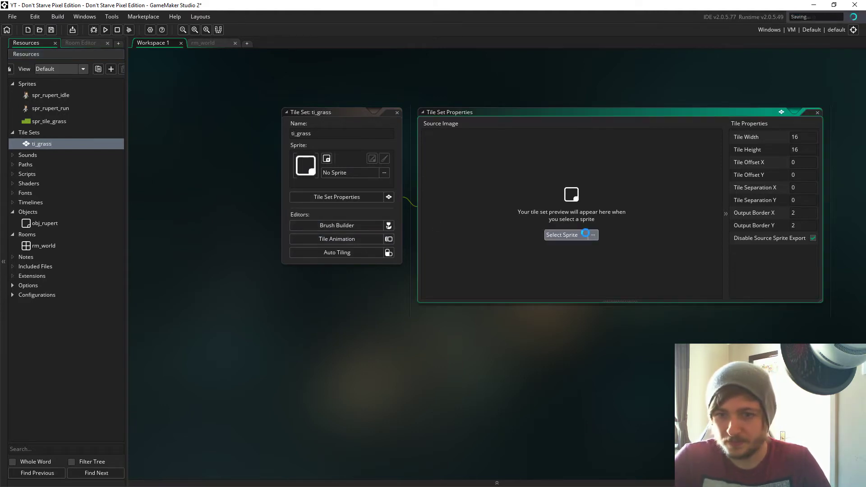
{"action": "left_click", "coordinate": [745, 266]}
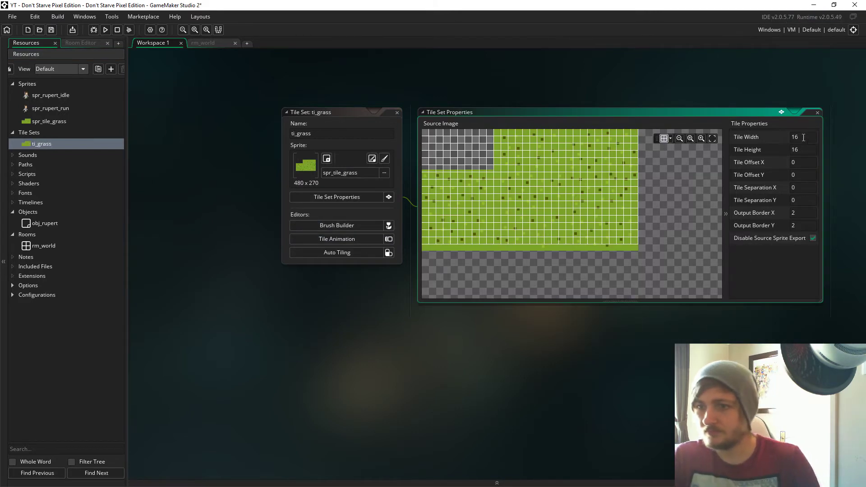
Set the tile width of ti_grass to 160 and the tile height to 90, and close the tile set
{"action": "key", "text": "Tab"}
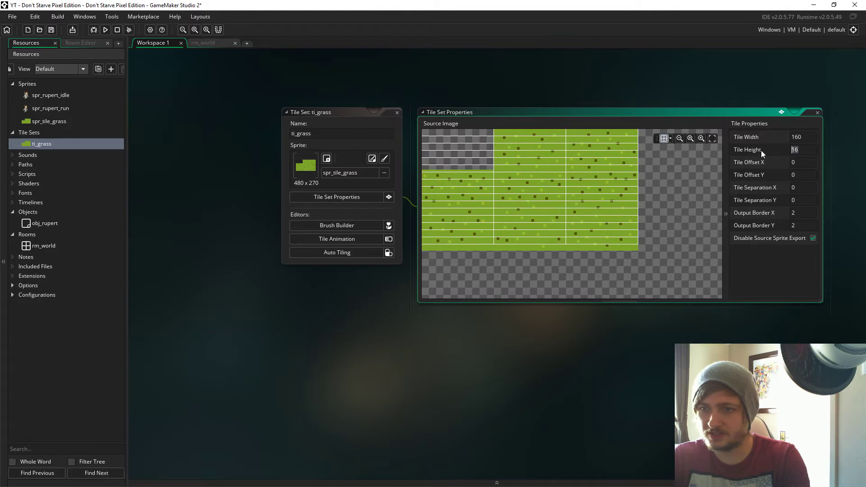
{"action": "type", "text": "9"}
{"action": "key", "text": "Return"}
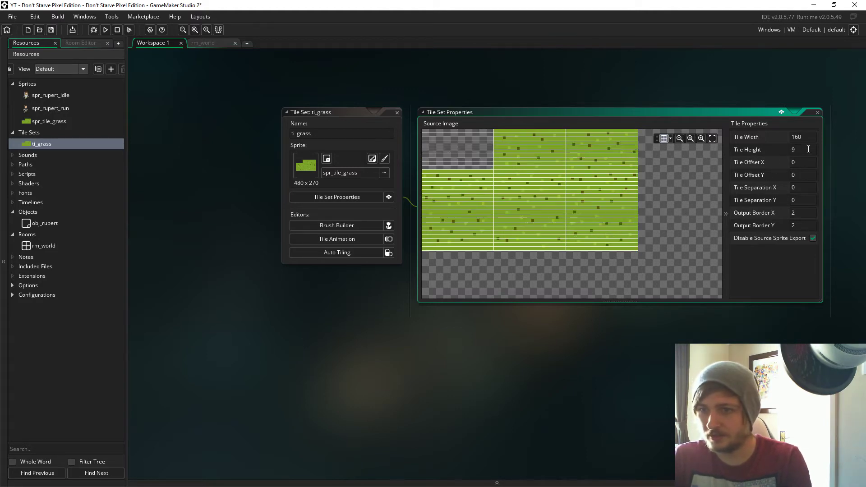
{"action": "type", "text": "0"}
{"action": "key", "text": "Return"}
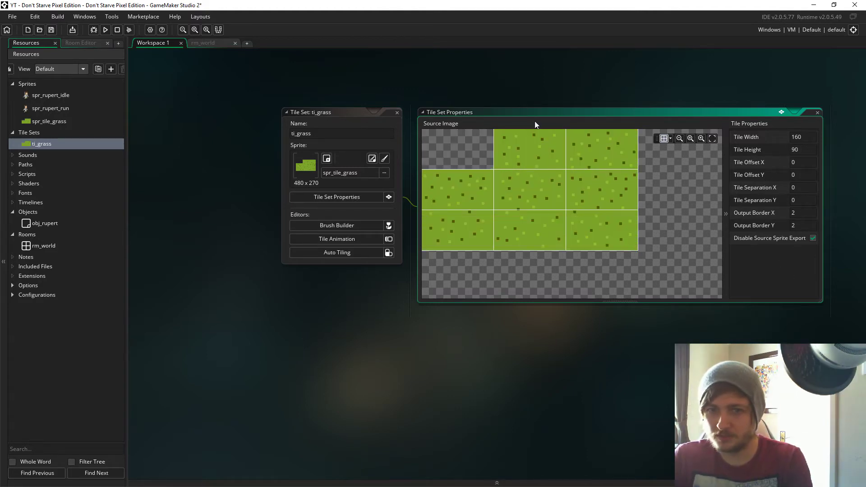
{"action": "left_click", "coordinate": [397, 113]}
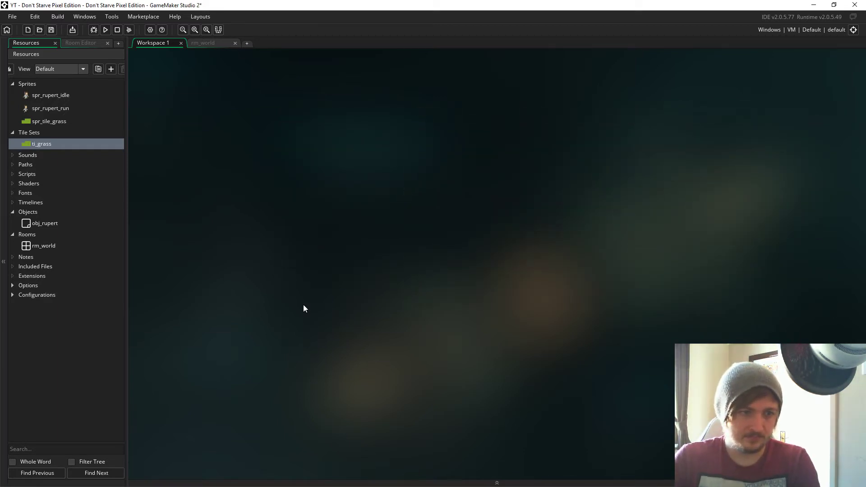
Open obj_rupert and add a Create event to it
{"action": "double_click", "coordinate": [53, 223]}
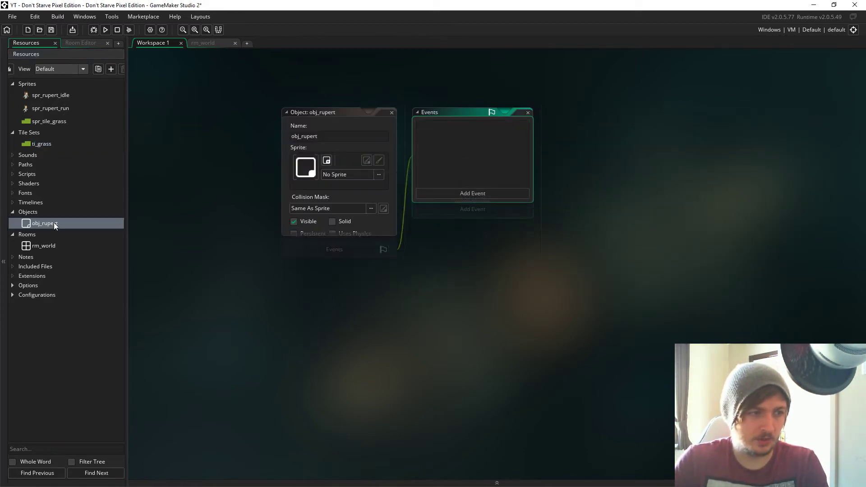
{"action": "left_click", "coordinate": [437, 229]}
{"action": "left_click", "coordinate": [454, 234]}
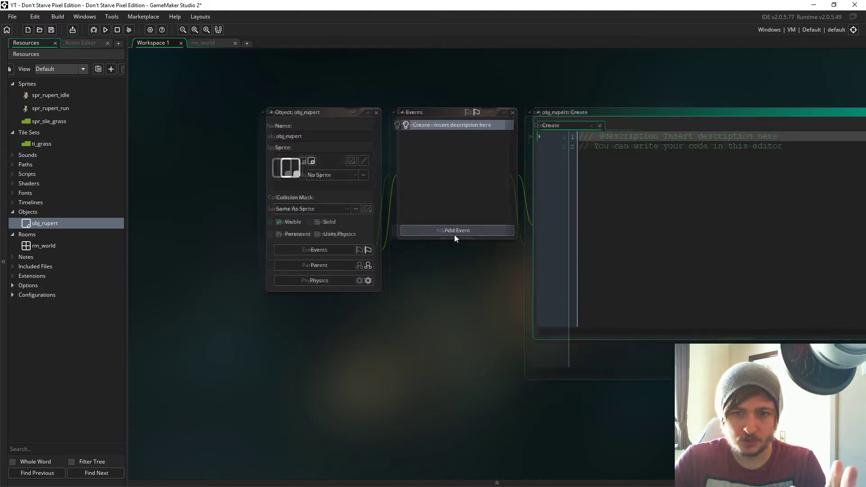
{"action": "middle_click_drag", "start_coordinate": [245, 302], "coordinate": [84, 266]}
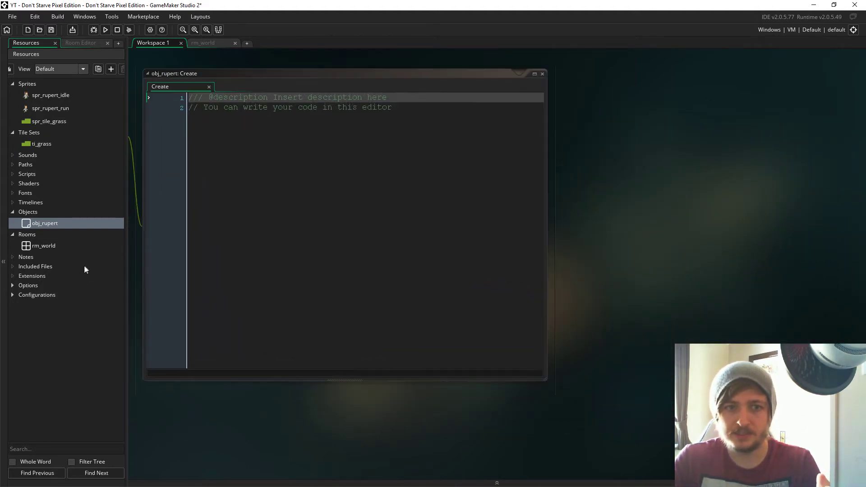
{"action": "middle_click_drag", "start_coordinate": [608, 302], "coordinate": [646, 174]}
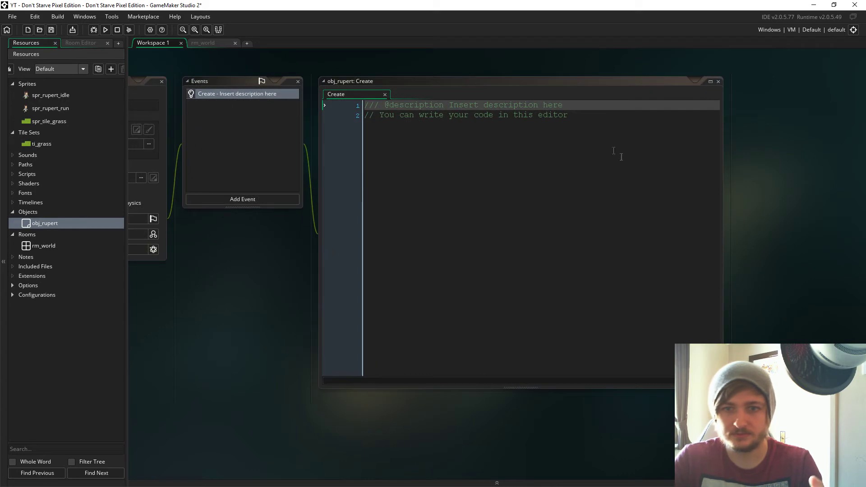
Change the Create event's description to "Vars" and select the placeholder comment line for replacement
{"action": "left_click_drag", "start_coordinate": [568, 106], "coordinate": [456, 105]}
{"action": "type", "text": "Vars"}
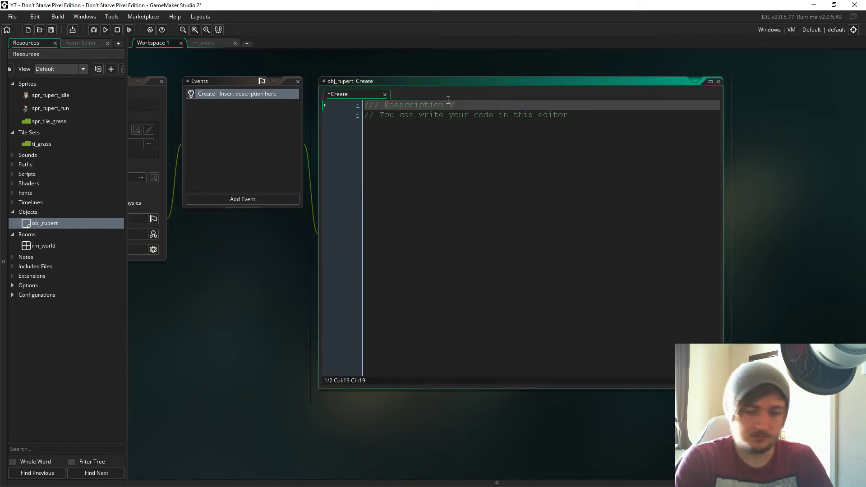
{"action": "left_click", "coordinate": [665, 139]}
{"action": "key", "text": "shift+Home"}
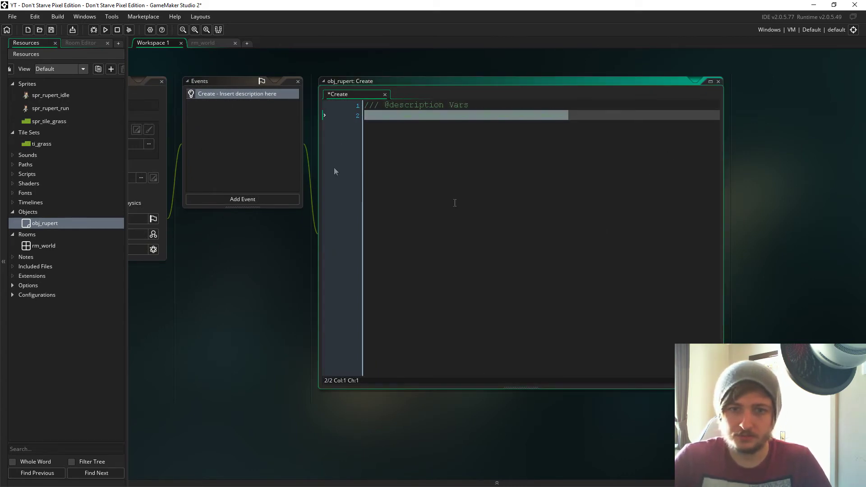
Write the Create event code image_speed=0.4; depth=-y; and x=room_width/2; on separate lines
{"action": "type", "text": "image_speed=0.4;"}
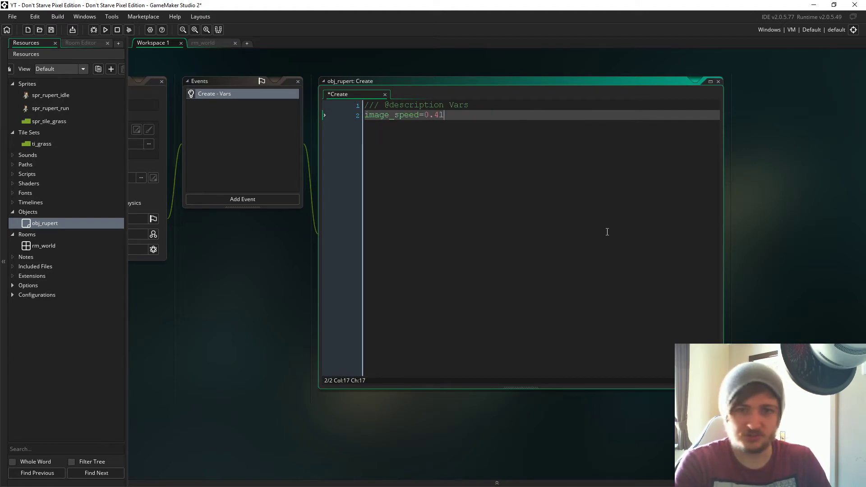
{"action": "key", "text": "Return"}
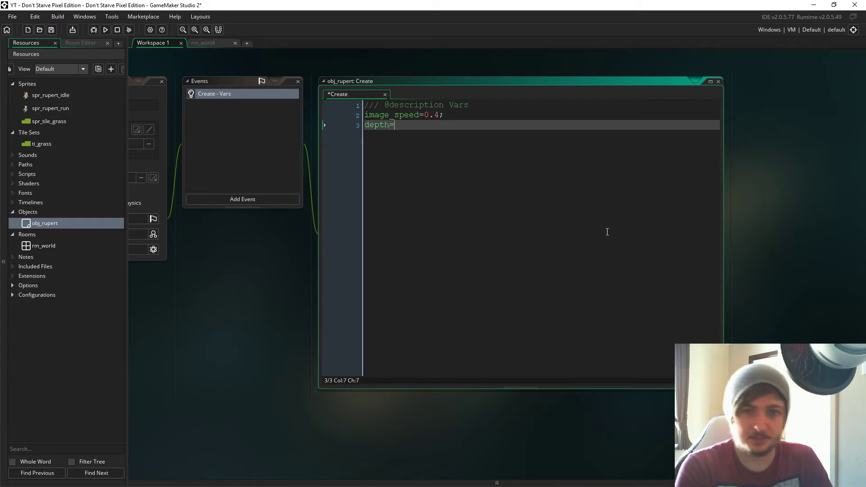
{"action": "key", "text": "Return"}
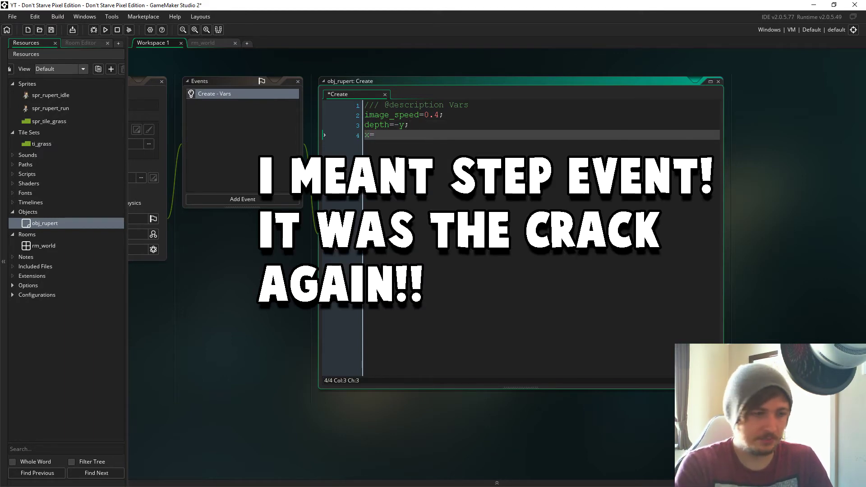
{"action": "type", "text": "x=room_width/2;"}
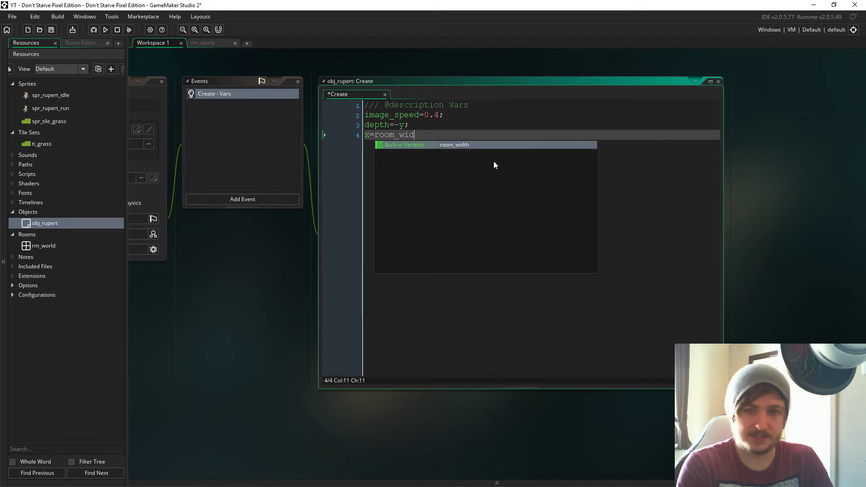